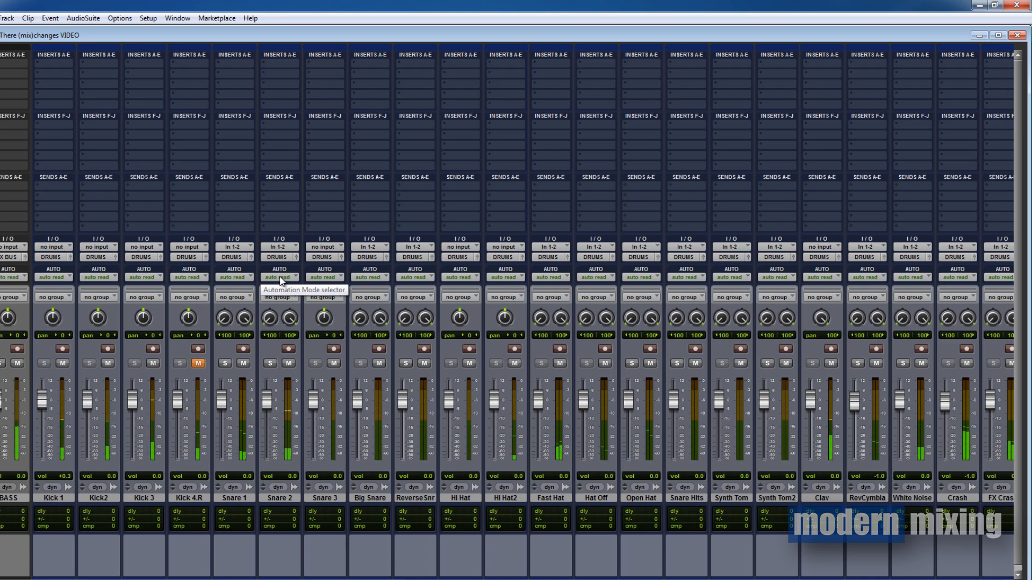
Examine the drum, instrument and vocal channel strips and their levels across the mixer
{"action": "scroll", "coordinate": [507, 312], "scroll_direction": "right", "scroll_amount": 8}
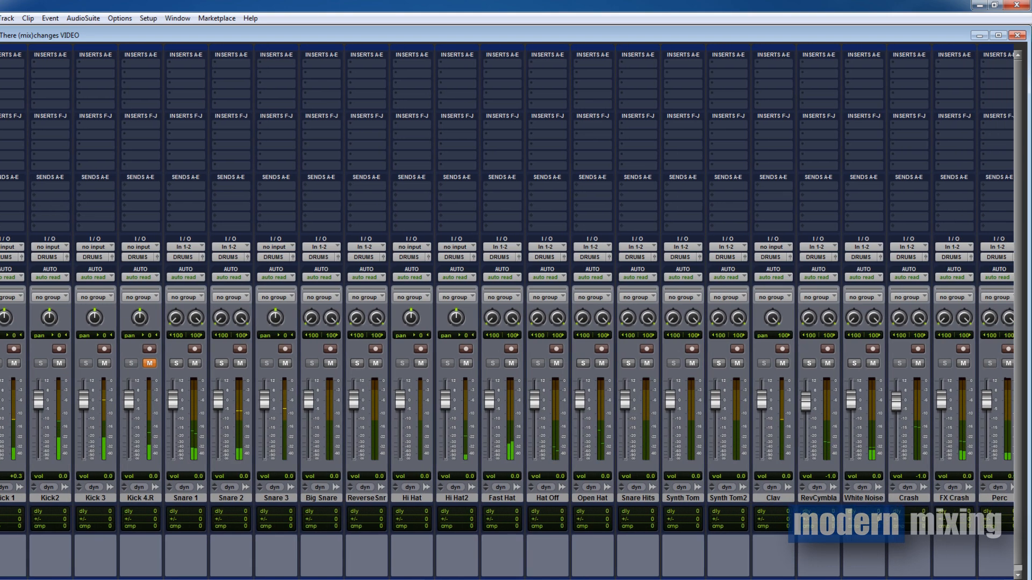
{"action": "scroll", "coordinate": [507, 312], "scroll_direction": "right", "scroll_amount": 8}
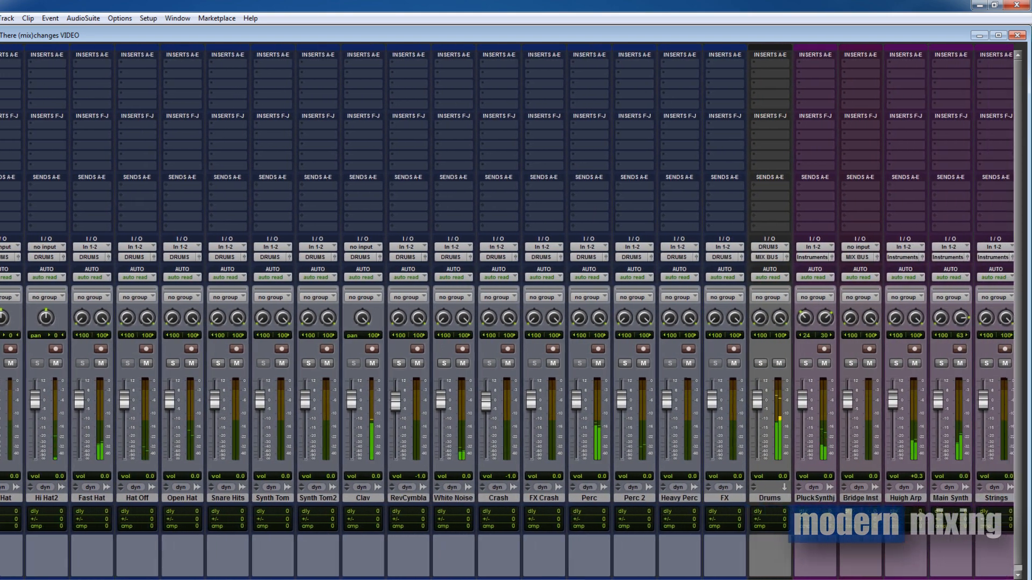
{"action": "scroll", "coordinate": [507, 312], "scroll_direction": "right", "scroll_amount": 7}
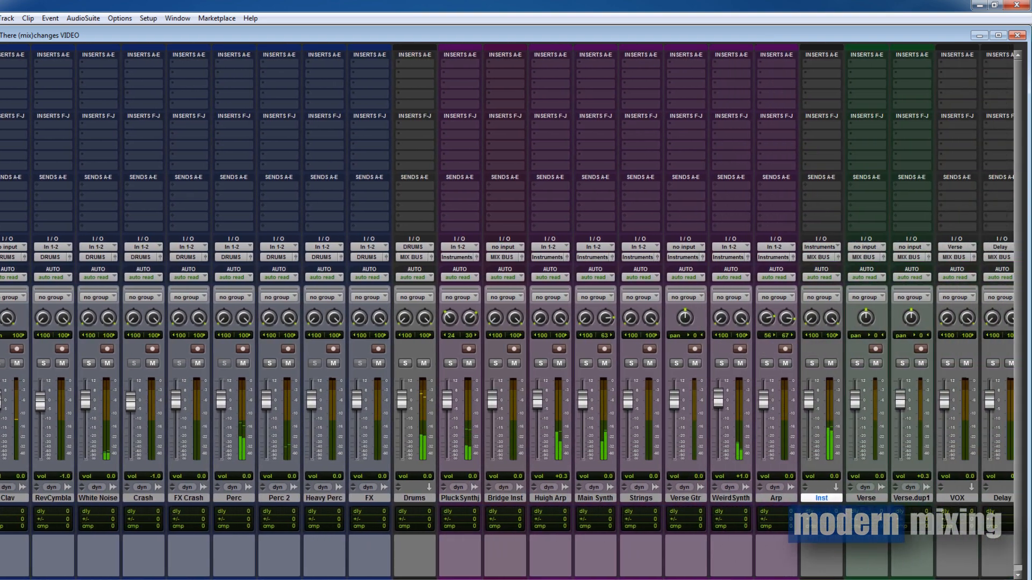
{"action": "scroll", "coordinate": [507, 312], "scroll_direction": "right", "scroll_amount": 3}
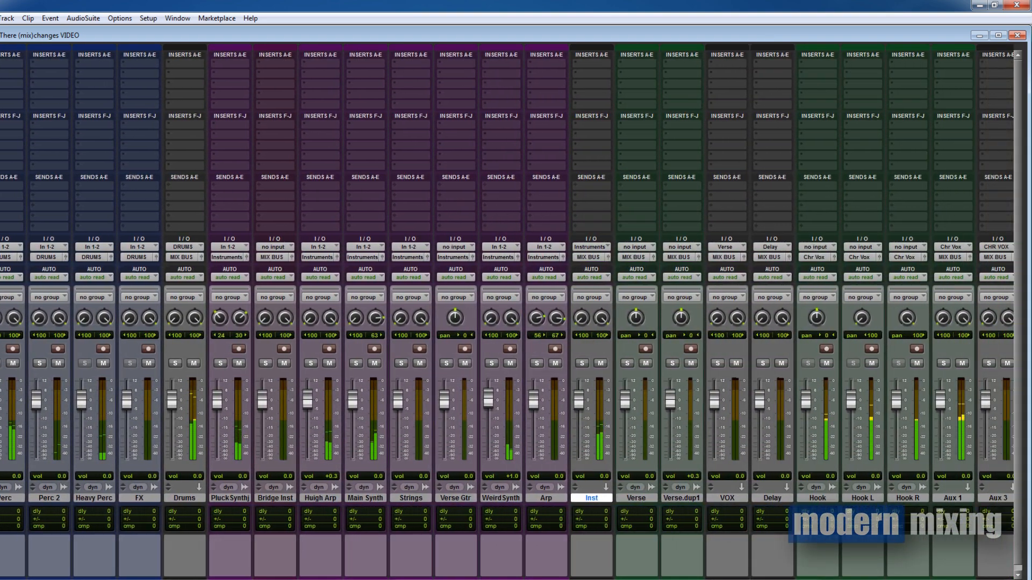
{"action": "scroll", "coordinate": [506, 312], "scroll_direction": "left", "scroll_amount": 2}
{"action": "scroll", "coordinate": [507, 312], "scroll_direction": "left", "scroll_amount": 20}
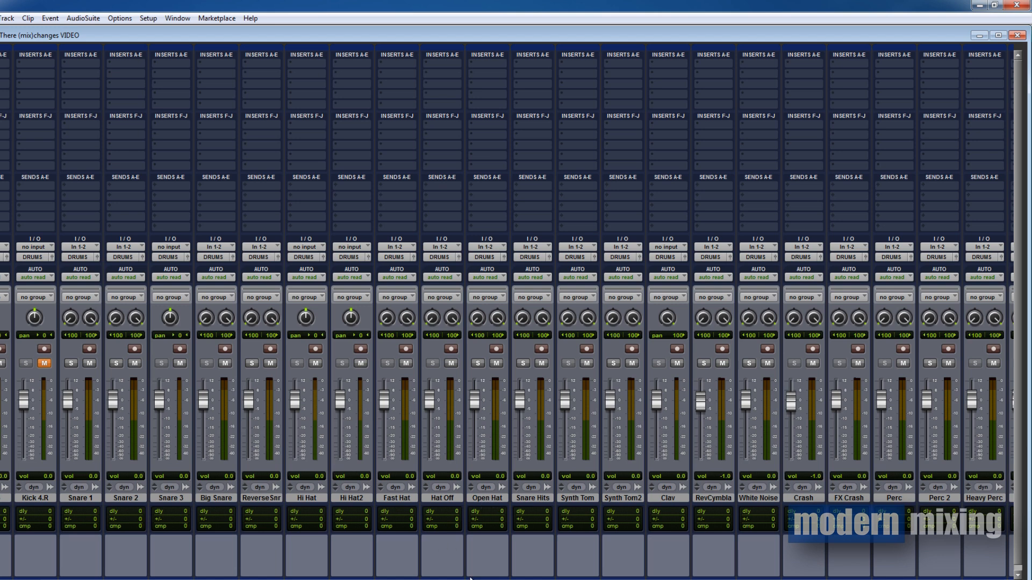
{"action": "scroll", "coordinate": [459, 574], "scroll_direction": "left", "scroll_amount": 3}
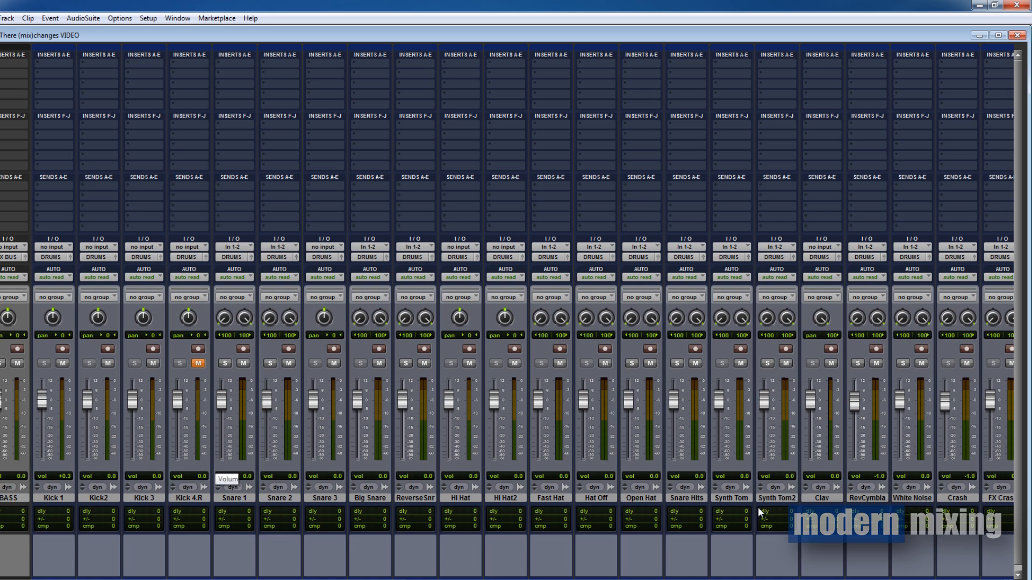
Insert a multi-mono Trim plug-in on the Fast Hat track and set its gain to +12.0 dB using the +12 dB range
{"action": "scroll", "coordinate": [489, 439], "scroll_direction": "right", "scroll_amount": 4}
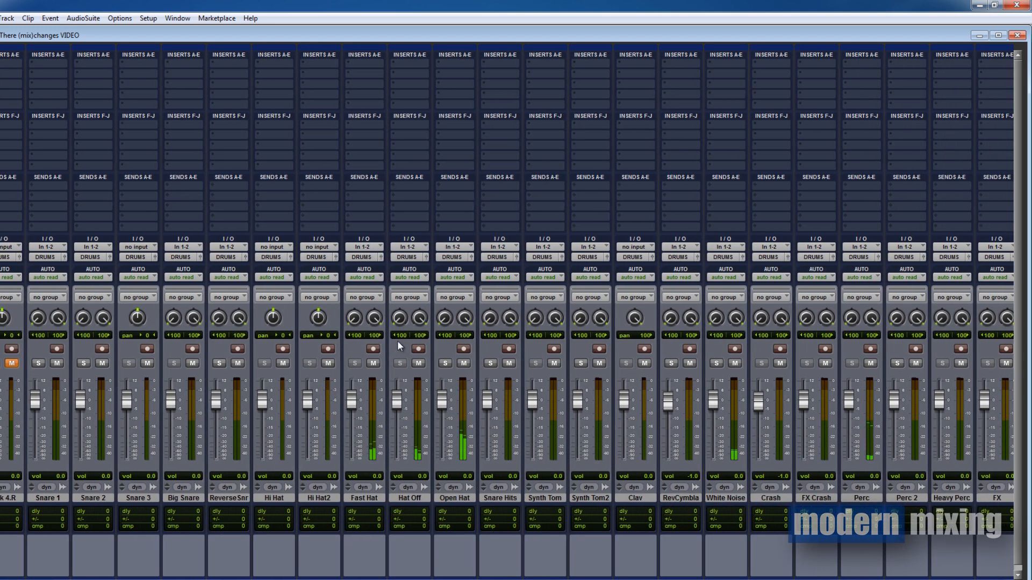
{"action": "left_click", "coordinate": [348, 62]}
{"action": "mouse_move", "coordinate": [395, 81]}
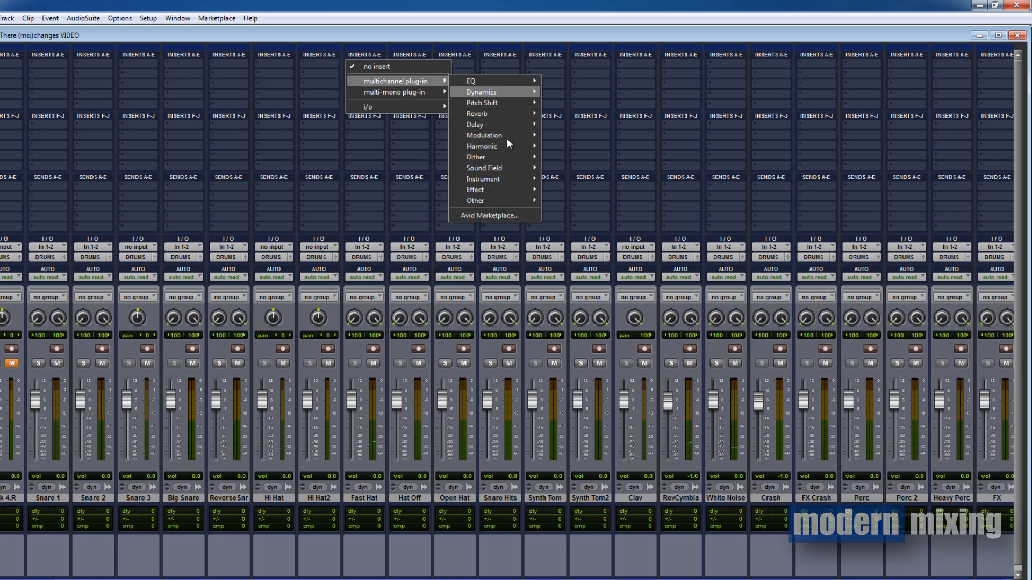
{"action": "mouse_move", "coordinate": [424, 95]}
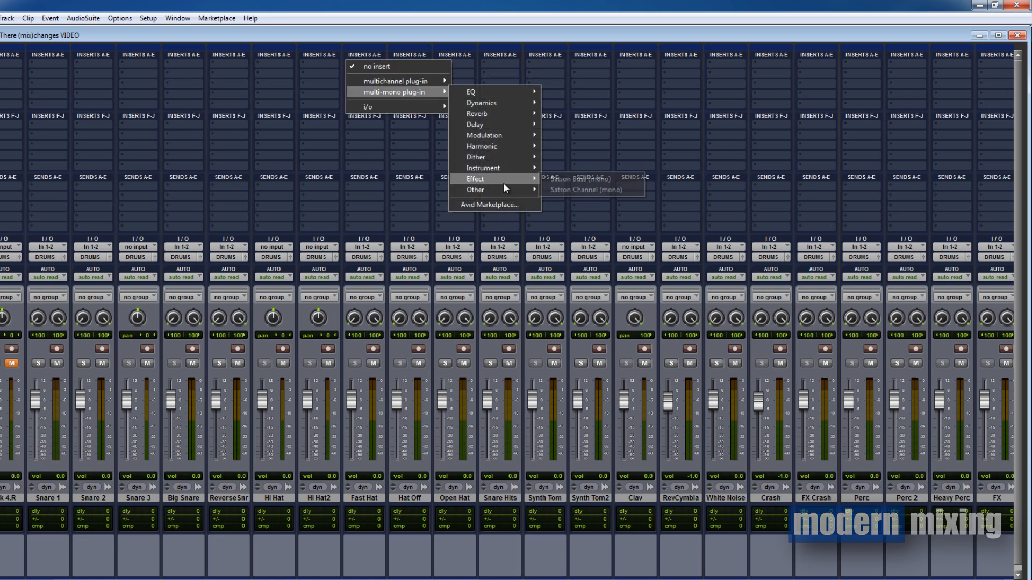
{"action": "mouse_move", "coordinate": [505, 189]}
{"action": "left_click", "coordinate": [582, 198]}
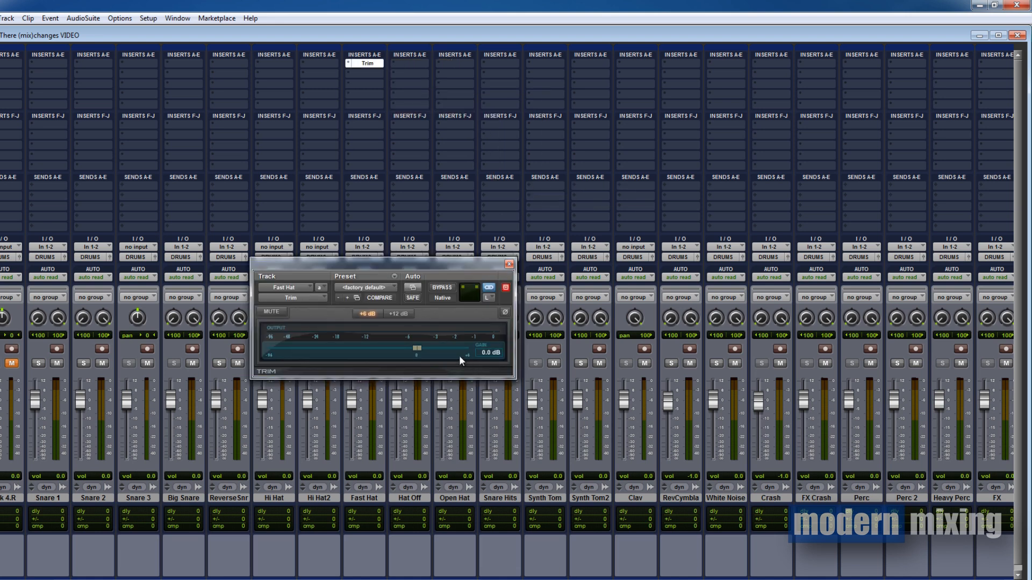
{"action": "left_click", "coordinate": [402, 314]}
{"action": "left_click_drag", "start_coordinate": [376, 264], "coordinate": [219, 217]}
{"action": "left_click_drag", "start_coordinate": [259, 301], "coordinate": [311, 308]}
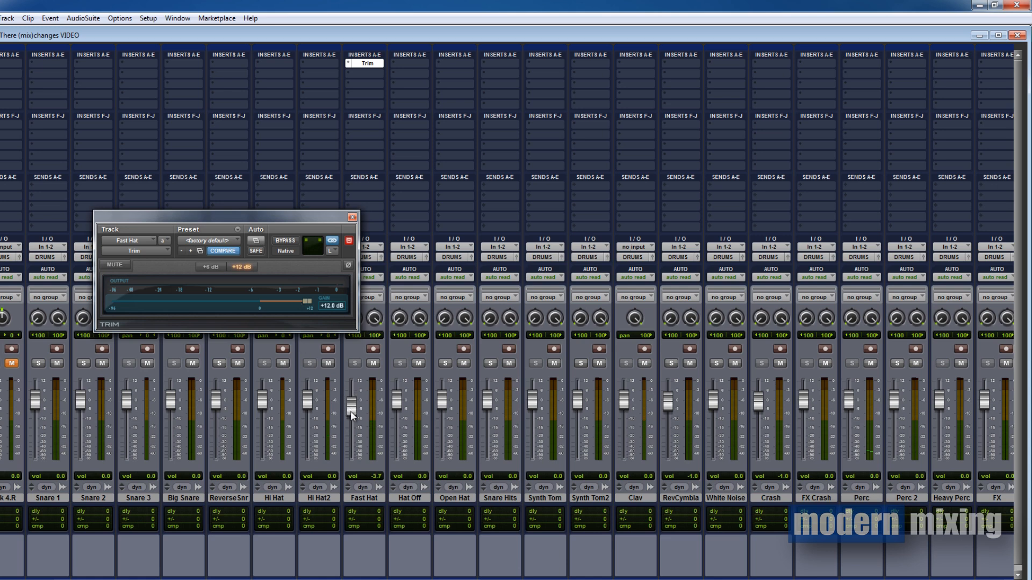
Lower the Fast Hat volume fader to -10.4 dB and close its Trim window
{"action": "left_click_drag", "start_coordinate": [350, 420], "coordinate": [345, 515]}
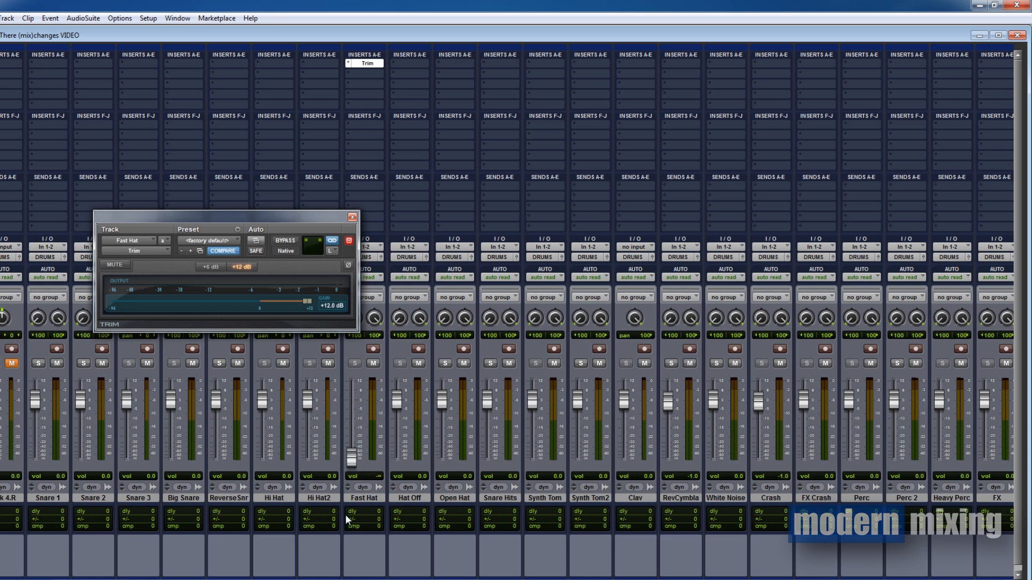
{"action": "left_click", "coordinate": [353, 460], "text": "alt"}
{"action": "left_click_drag", "start_coordinate": [353, 419], "coordinate": [354, 422]}
{"action": "left_click", "coordinate": [352, 217]}
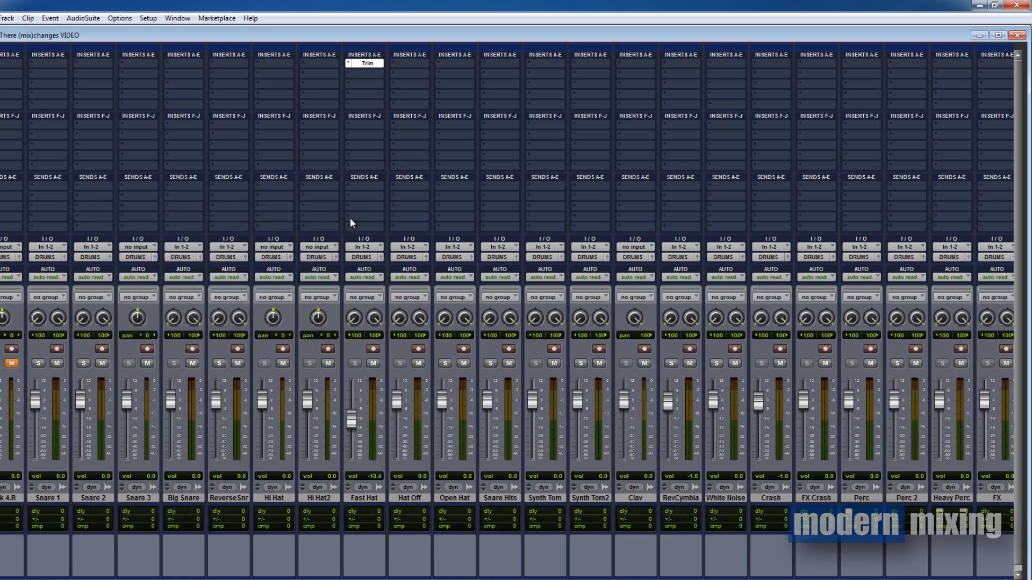
Copy the Trim plug-in to the Fast Hat track's second insert slot and set the copy's gain to +6.5 dB
{"action": "left_click_drag", "start_coordinate": [370, 76], "coordinate": [370, 76]}
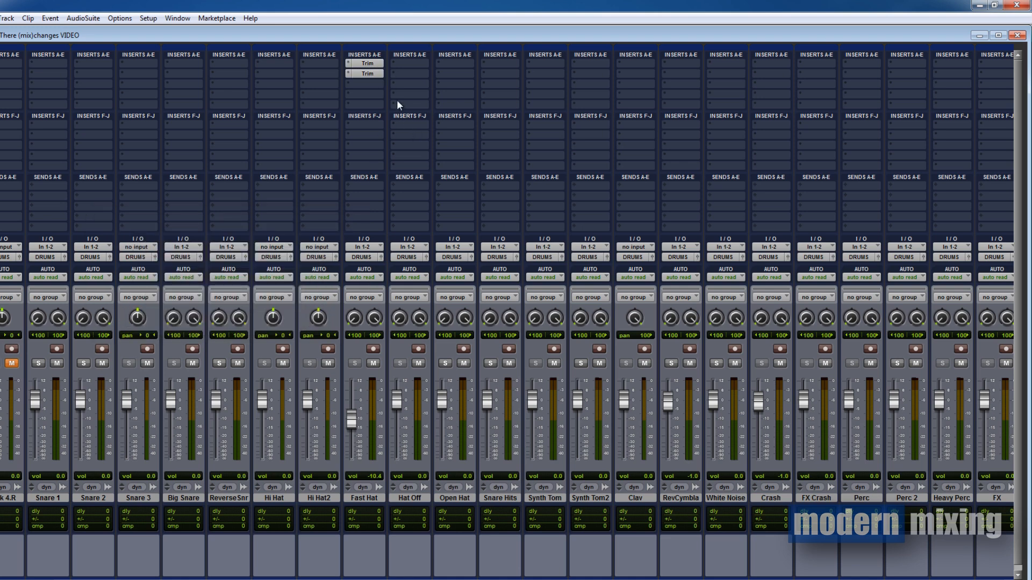
{"action": "left_click", "coordinate": [375, 75]}
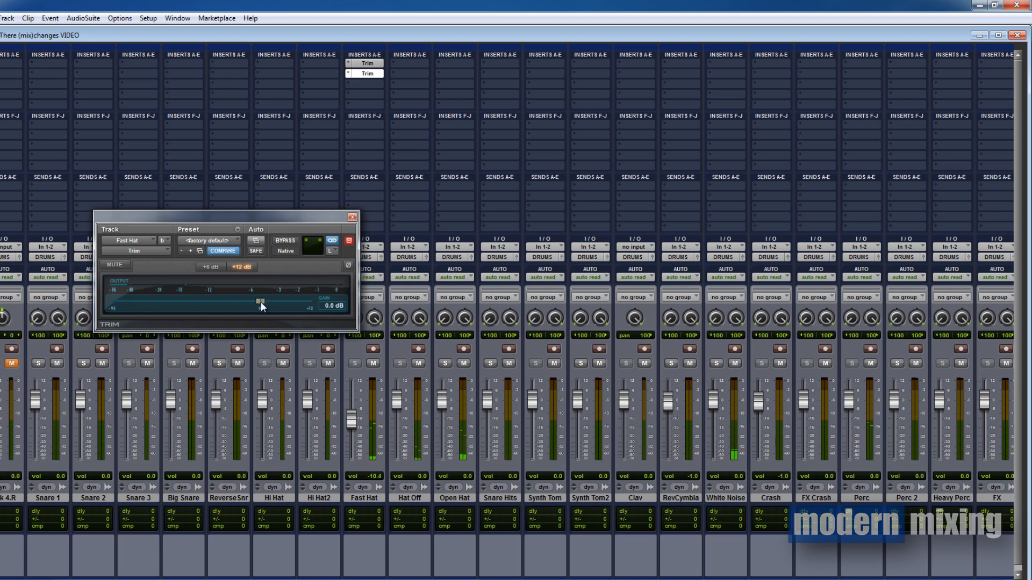
{"action": "left_click_drag", "start_coordinate": [260, 301], "coordinate": [258, 302]}
{"action": "left_click_drag", "start_coordinate": [256, 301], "coordinate": [283, 308]}
Lower the Fast Hat volume fader to -23.8 dB and remove both Trim plug-ins from the track
{"action": "left_click_drag", "start_coordinate": [353, 424], "coordinate": [350, 443]}
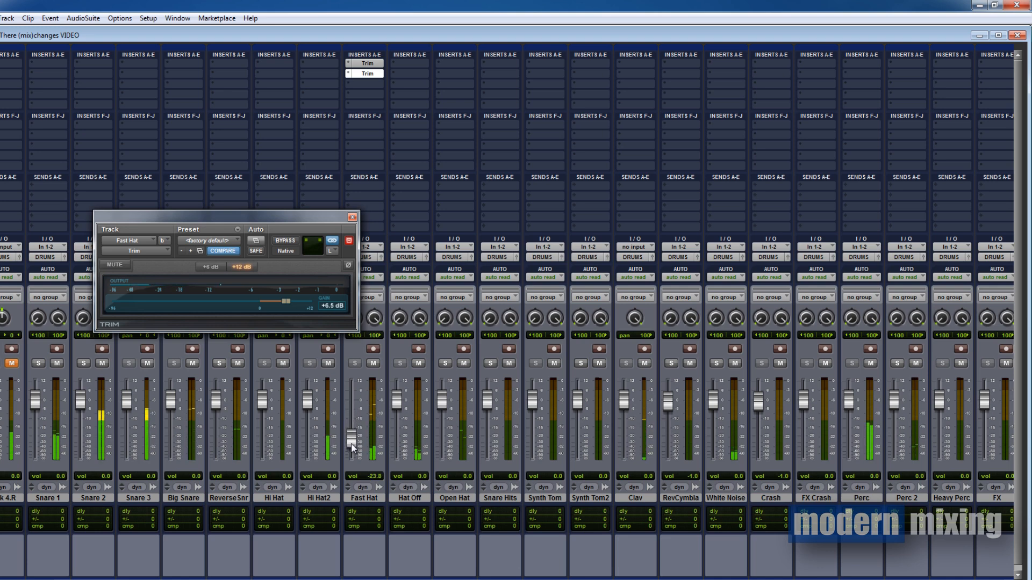
{"action": "left_click", "coordinate": [352, 217]}
{"action": "left_click", "coordinate": [350, 63]}
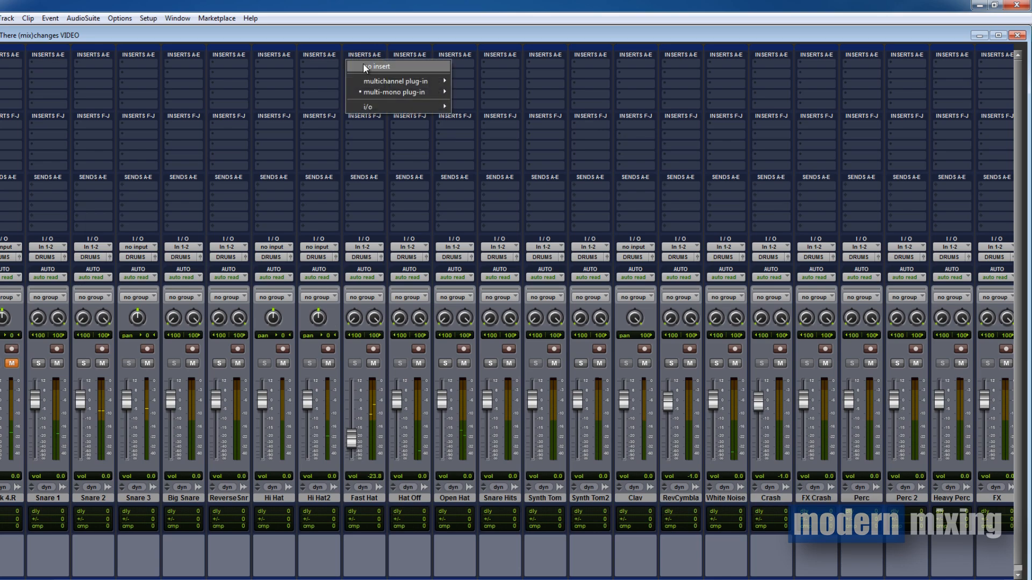
{"action": "left_click", "coordinate": [363, 65]}
{"action": "left_click", "coordinate": [349, 72]}
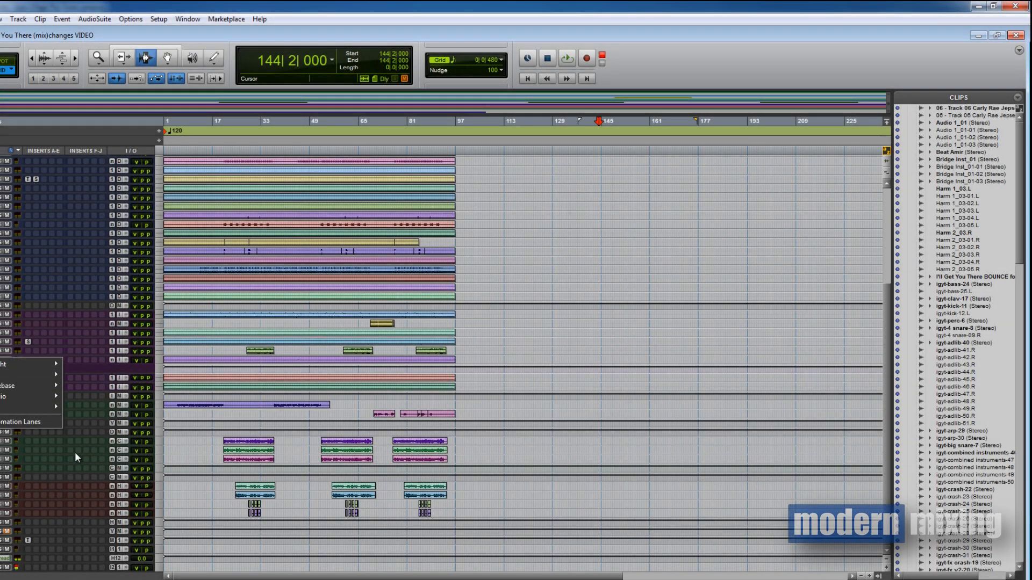
Enlarge the height of the Arp track in the Edit window so its clip waveform and clip gain are readable
{"action": "left_click", "coordinate": [607, 6]}
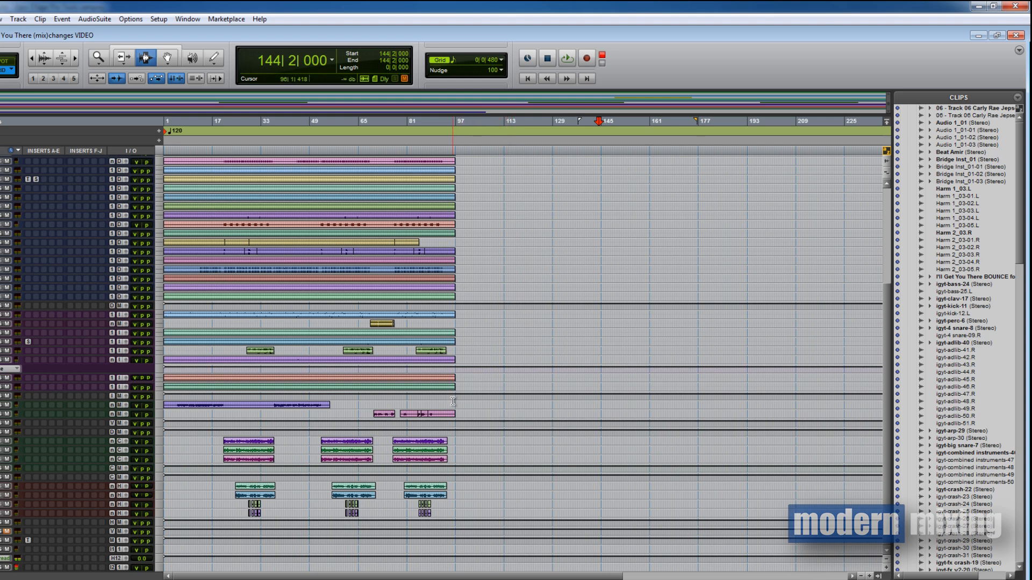
{"action": "scroll", "coordinate": [886, 301], "scroll_direction": "up", "scroll_amount": 1}
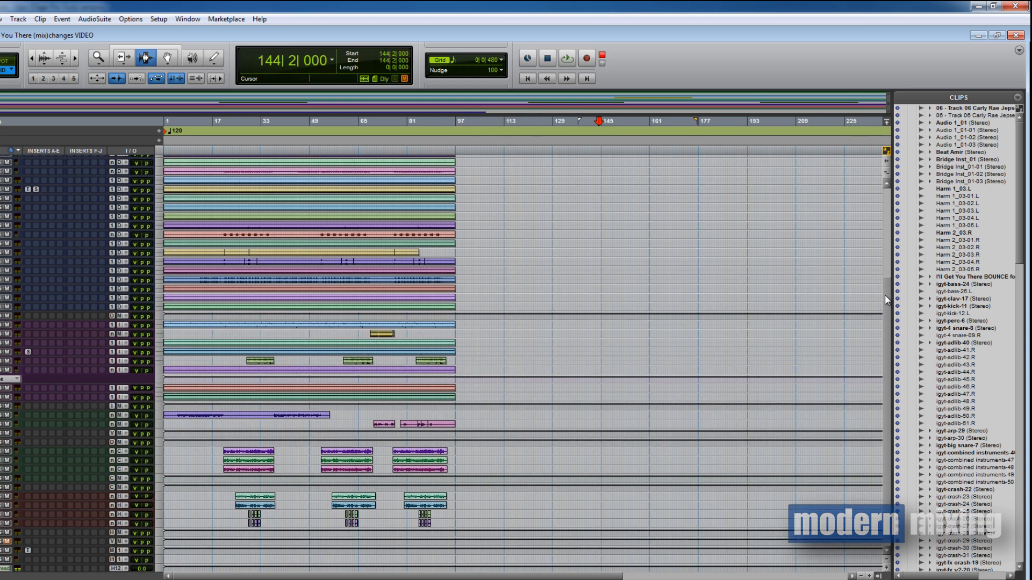
{"action": "left_click_drag", "start_coordinate": [885, 295], "coordinate": [900, 233]}
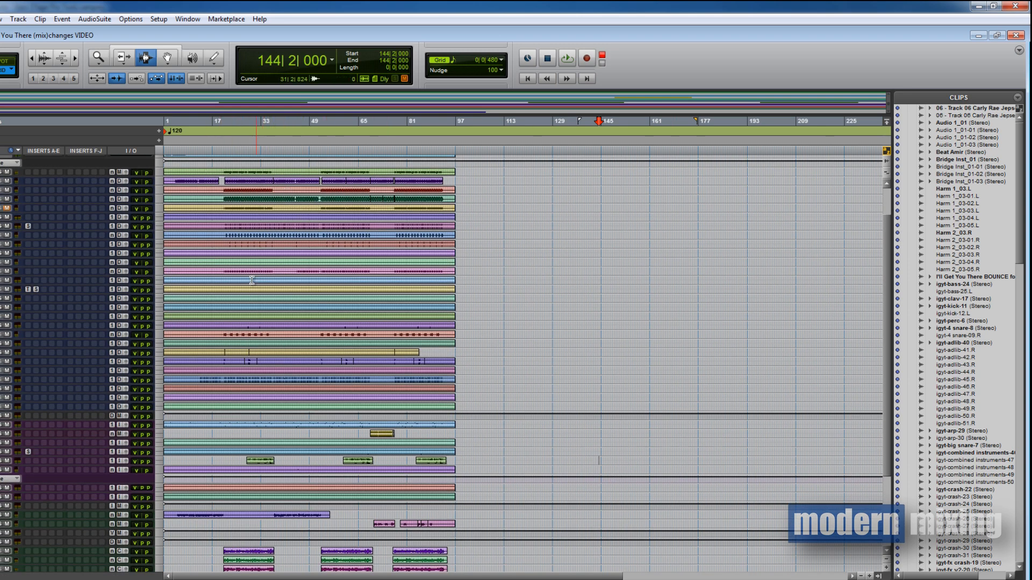
{"action": "scroll", "coordinate": [495, 486], "scroll_direction": "down", "scroll_amount": 2}
{"action": "scroll", "coordinate": [495, 486], "scroll_direction": "down", "scroll_amount": 2}
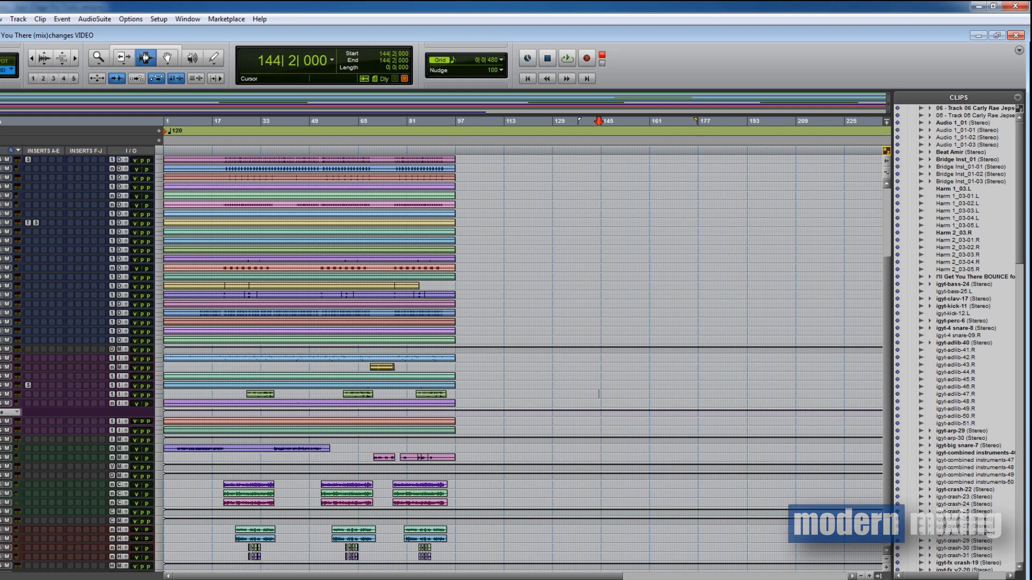
{"action": "left_click_drag", "start_coordinate": [90, 434], "coordinate": [95, 495]}
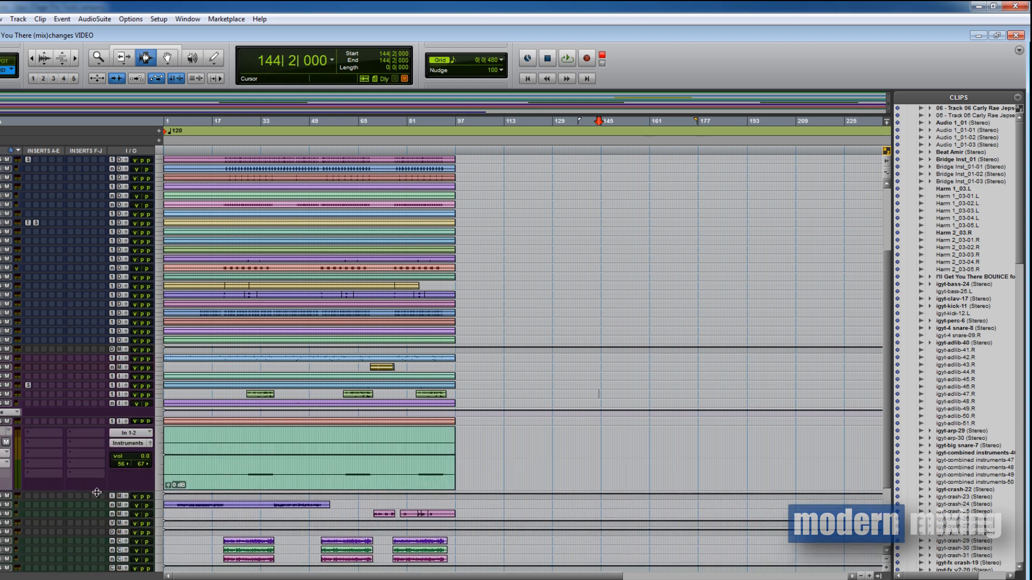
Raise the Arp clip's gain to +20.3 dB and make the track slightly taller
{"action": "left_click_drag", "start_coordinate": [248, 479], "coordinate": [280, 478]}
{"action": "left_click_drag", "start_coordinate": [389, 473], "coordinate": [332, 473]}
{"action": "mouse_move", "coordinate": [167, 485]}
{"action": "left_mouse_down"}
{"action": "mouse_move", "coordinate": [150, 519]}
{"action": "mouse_move", "coordinate": [168, 496]}
{"action": "left_mouse_up"}
{"action": "left_click", "coordinate": [561, 463]}
{"action": "mouse_move", "coordinate": [58, 505]}
{"action": "left_mouse_down"}
{"action": "mouse_move", "coordinate": [78, 425]}
{"action": "mouse_move", "coordinate": [67, 513]}
{"action": "left_mouse_up"}
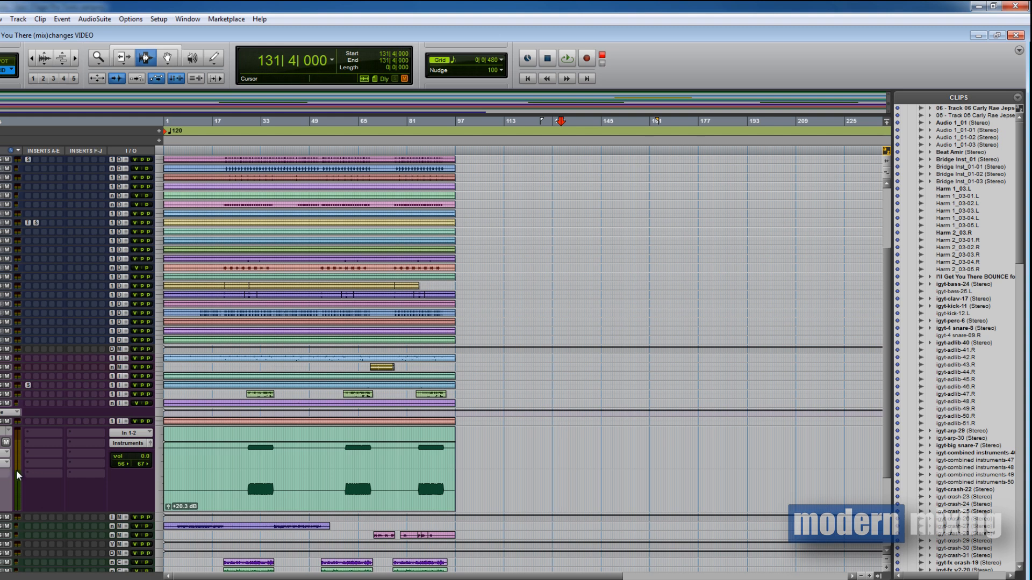
Play the session from 28|1|480 and raise the Arp clip's gain to +21.5 dB
{"action": "left_click", "coordinate": [243, 453]}
{"action": "left_click", "coordinate": [246, 455]}
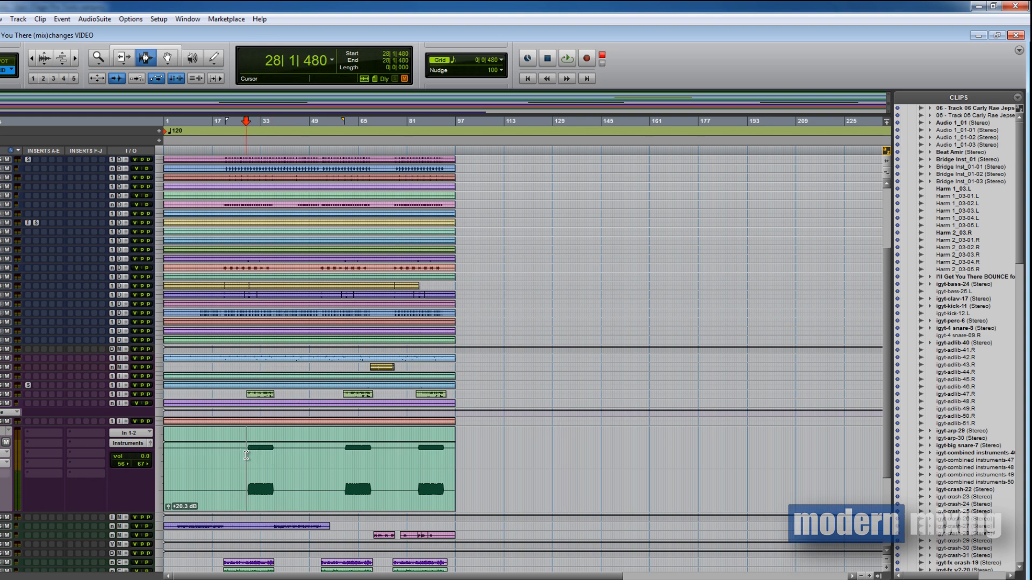
{"action": "key", "text": "space"}
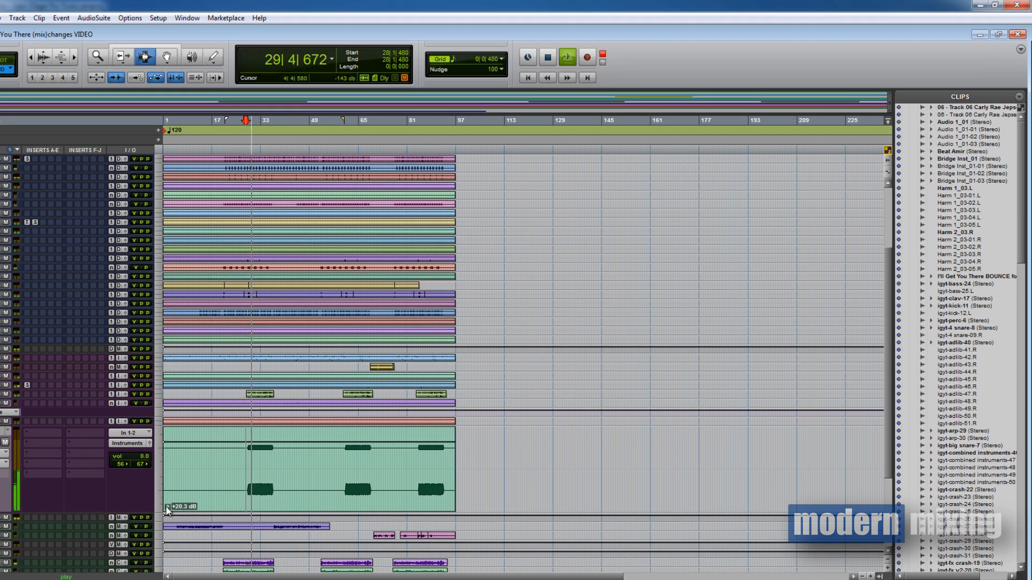
{"action": "left_click_drag", "start_coordinate": [166, 511], "coordinate": [166, 509]}
{"action": "key", "text": "space"}
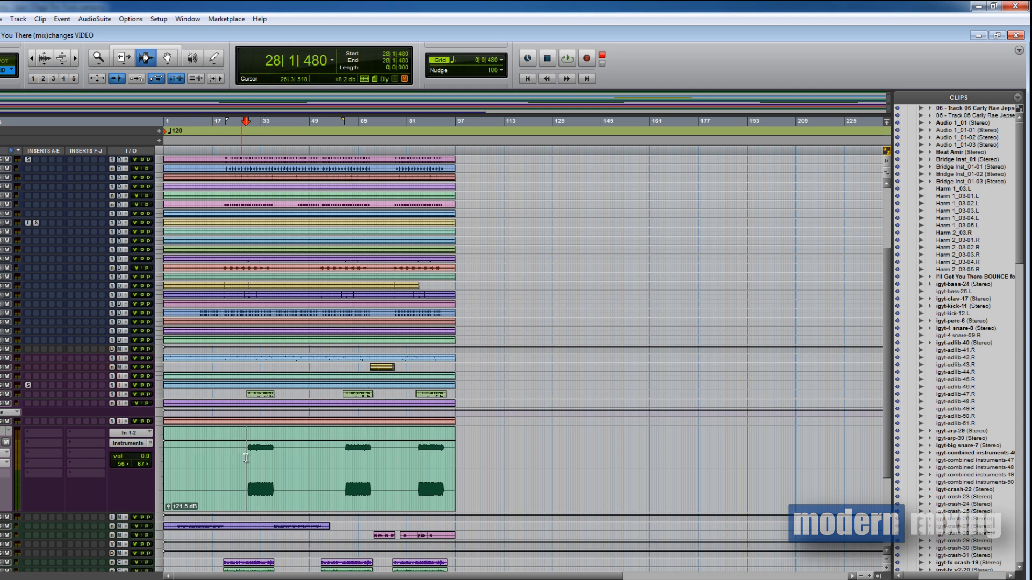
Delete the silent stretches of the Arp clip before and between its three audible sections
{"action": "left_click_drag", "start_coordinate": [249, 460], "coordinate": [33, 468]}
{"action": "key", "text": "Delete"}
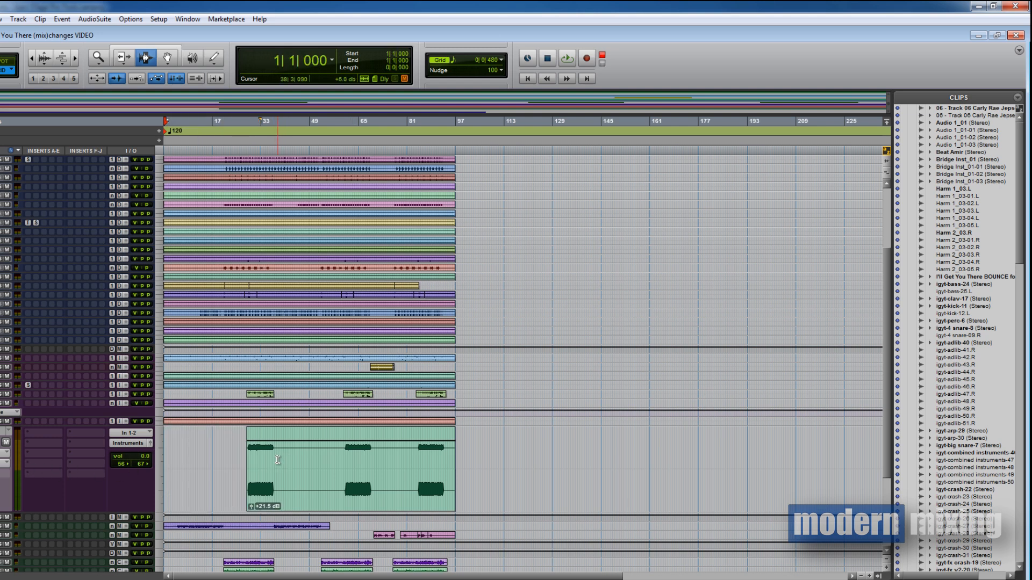
{"action": "left_click_drag", "start_coordinate": [277, 460], "coordinate": [416, 465]}
{"action": "key", "text": "Delete"}
{"action": "key", "text": "Delete"}
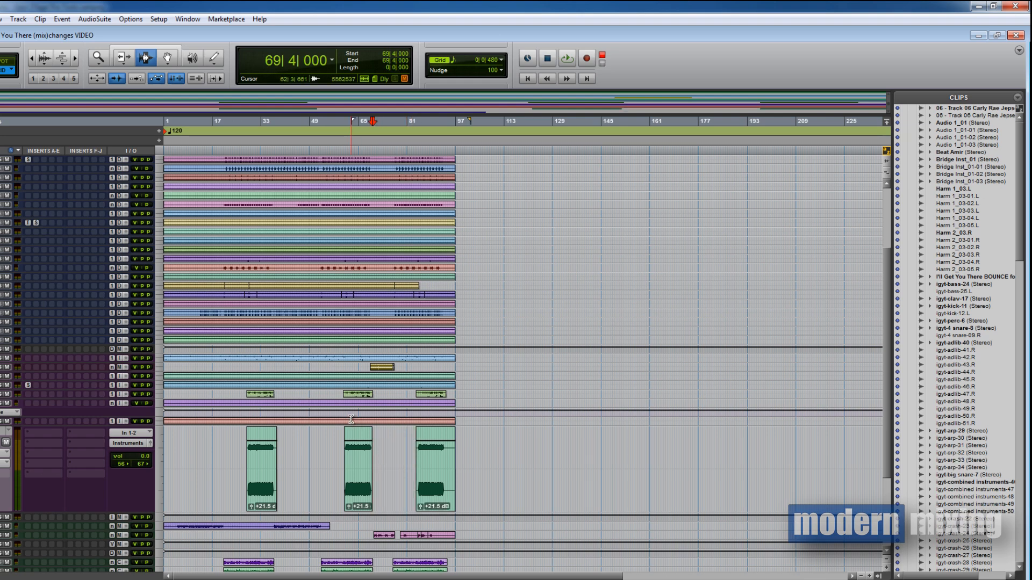
Set the clip gain of the three Arp clips to -3.6 dB, -2.9 dB and -7.1 dB in order
{"action": "scroll", "coordinate": [351, 420], "scroll_direction": "down", "scroll_amount": 5}
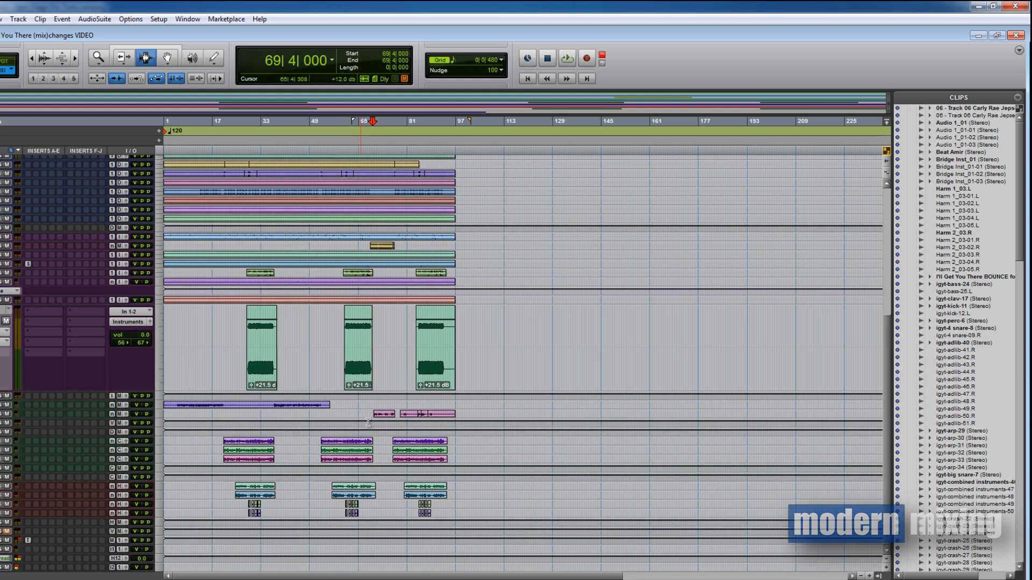
{"action": "left_click_drag", "start_coordinate": [250, 385], "coordinate": [253, 409]}
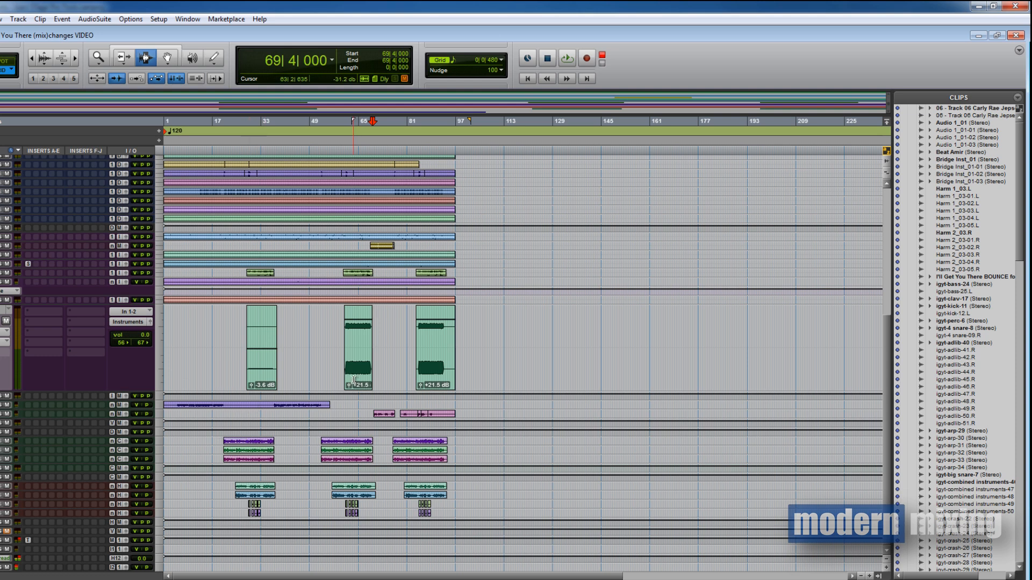
{"action": "left_click_drag", "start_coordinate": [350, 385], "coordinate": [346, 401]}
{"action": "left_click_drag", "start_coordinate": [421, 384], "coordinate": [421, 406]}
{"action": "left_click", "coordinate": [511, 349]}
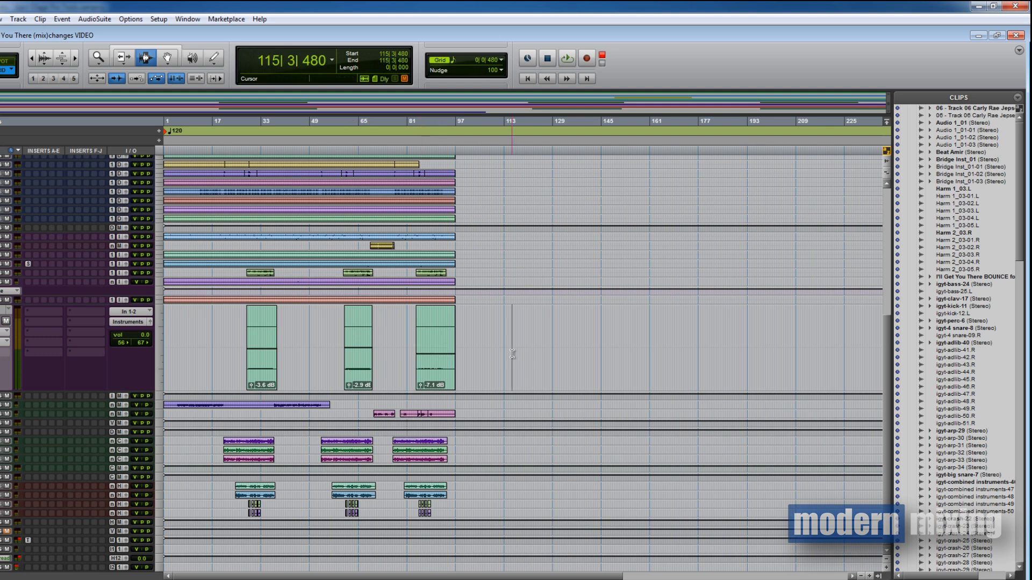
Reduce the Arp track's height and set the first Arp clip's gain to +4.0 dB
{"action": "left_click_drag", "start_coordinate": [99, 373], "coordinate": [103, 340]}
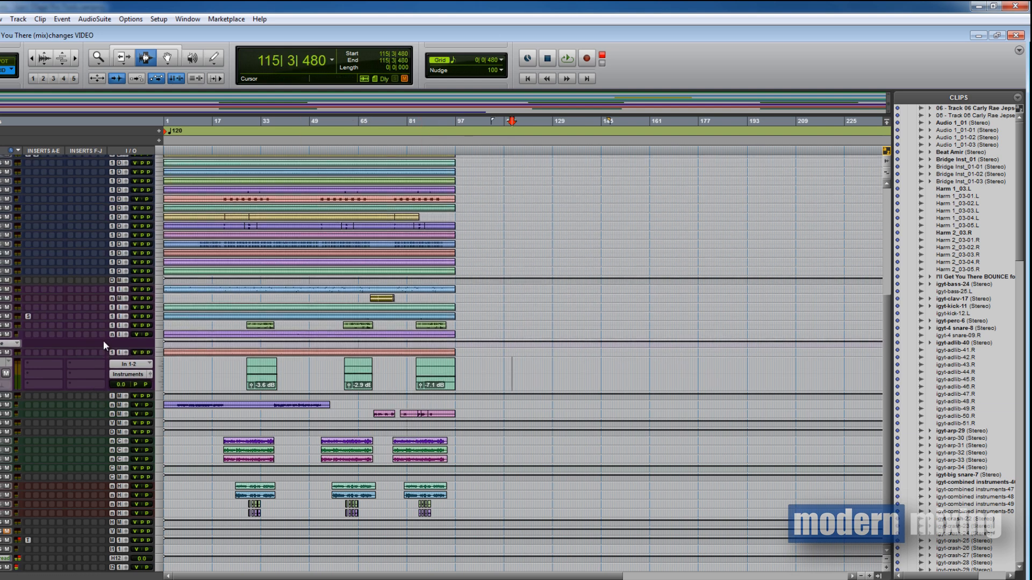
{"action": "left_click", "coordinate": [490, 371]}
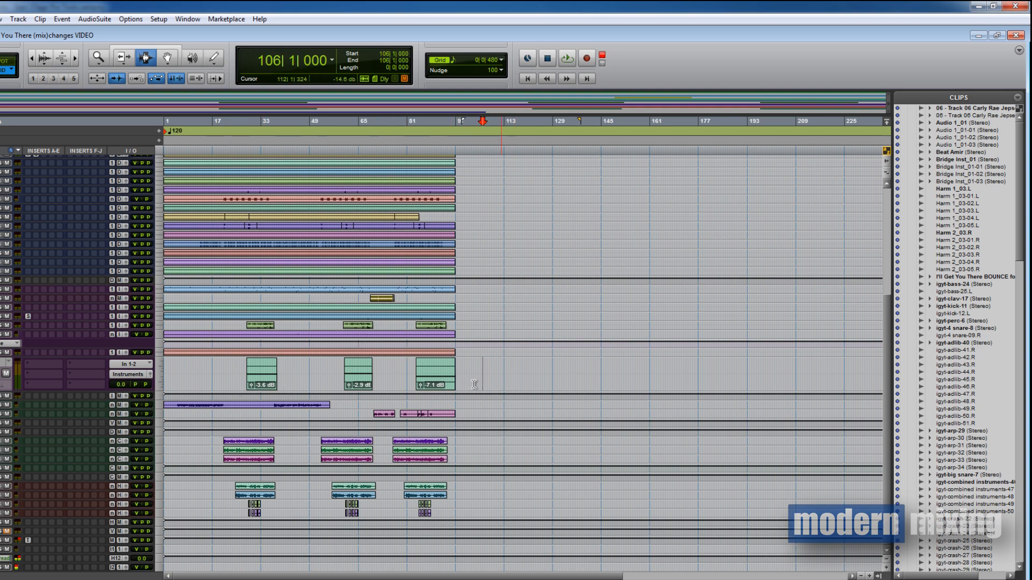
{"action": "left_click_drag", "start_coordinate": [251, 386], "coordinate": [250, 371]}
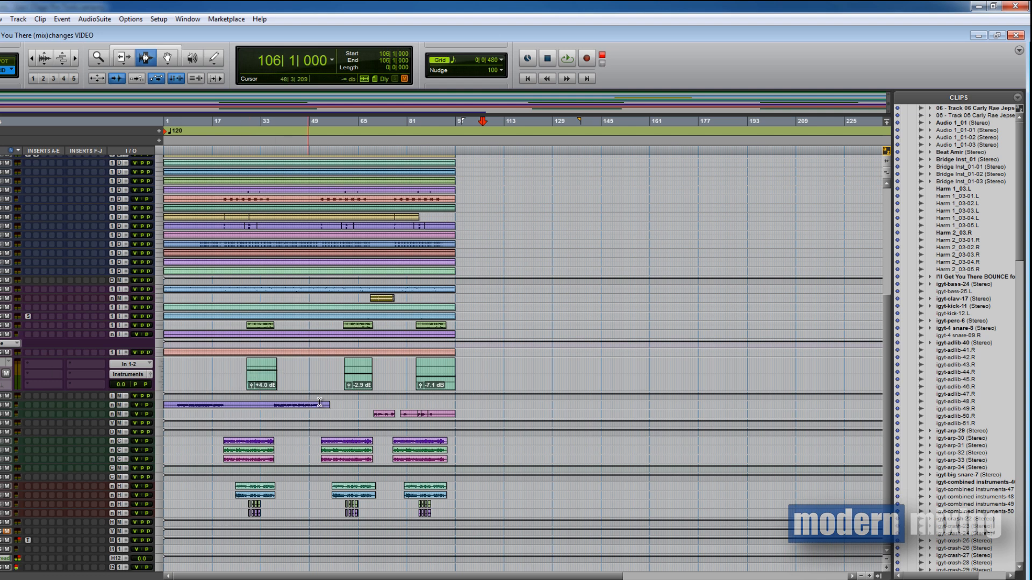
Reset the gain of the three Arp clips to 0 dB and consolidate the Arp track into one clip starting at bar 1
{"action": "left_click", "coordinate": [250, 386], "text": "alt"}
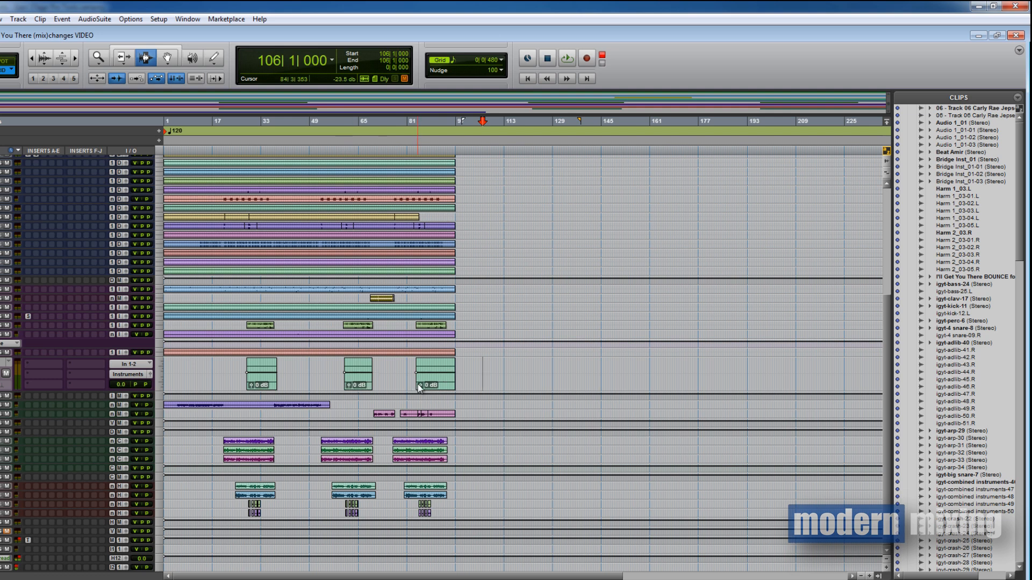
{"action": "left_click_drag", "start_coordinate": [477, 376], "coordinate": [163, 376]}
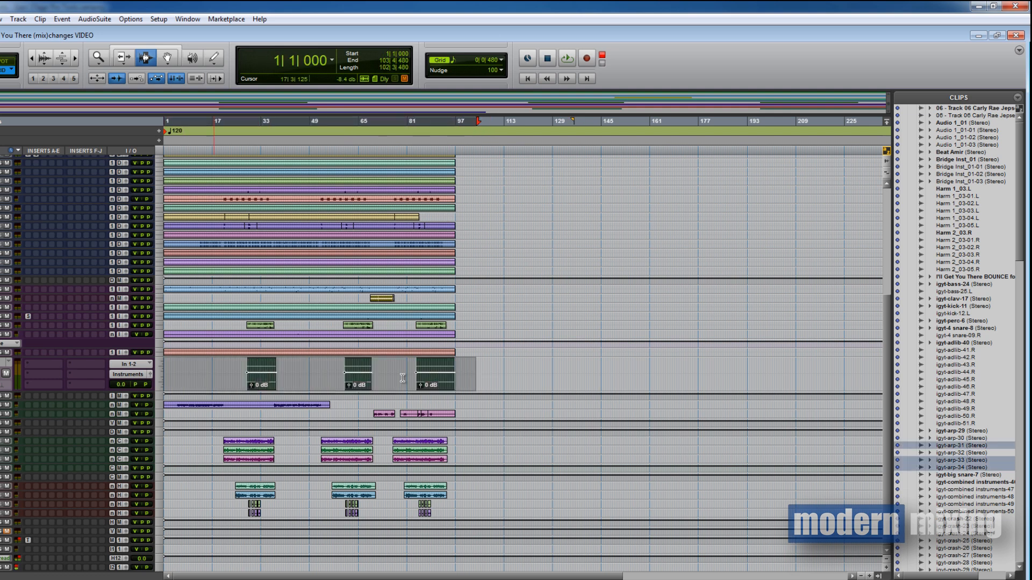
{"action": "left_click", "coordinate": [456, 372], "text": "shift"}
{"action": "left_click", "coordinate": [1, 18]}
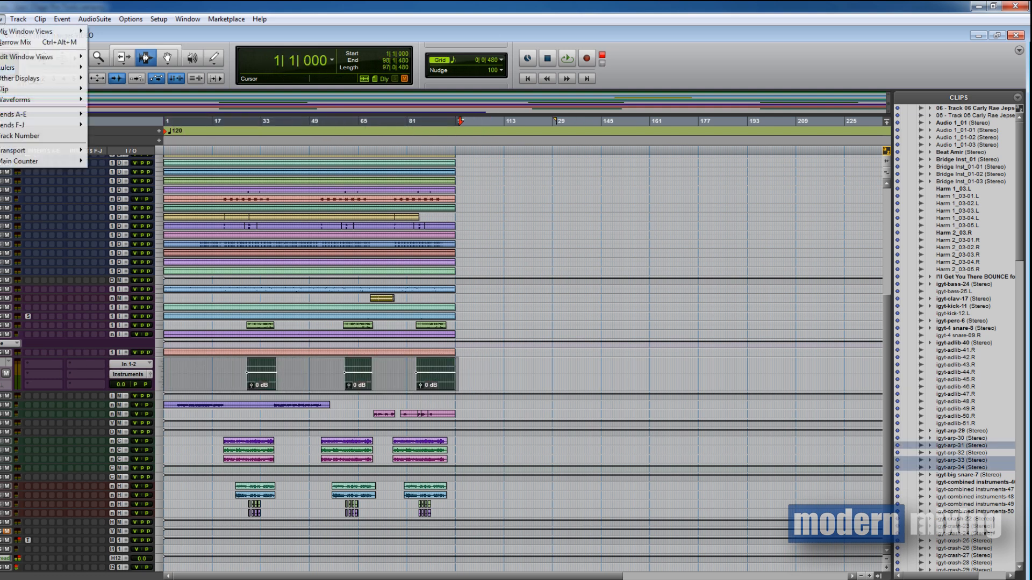
{"action": "left_click", "coordinate": [29, 280]}
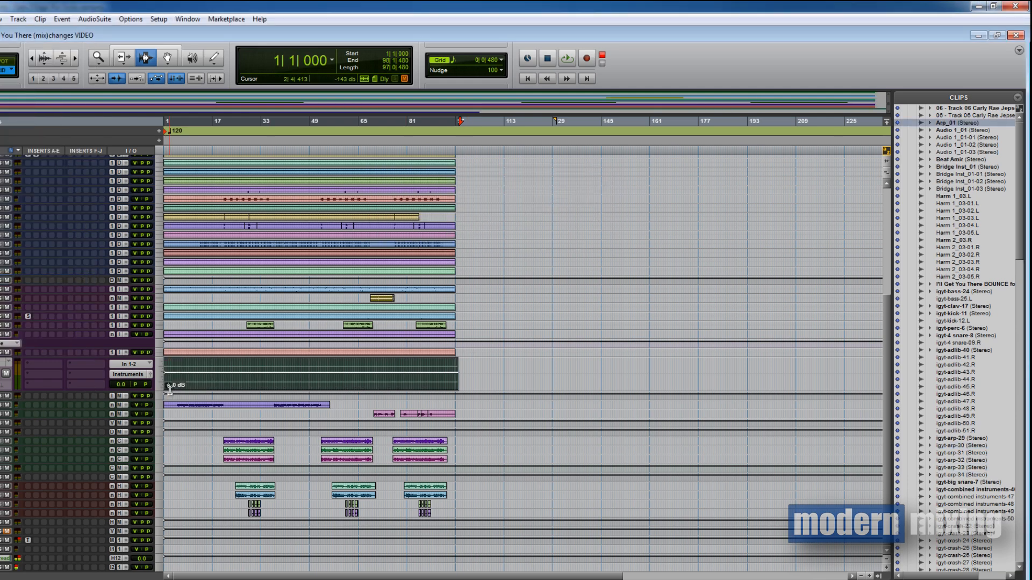
Raise the consolidated Arp clip's gain to +21.5 dB and delete the silence before, between and after its audible sections
{"action": "left_click_drag", "start_coordinate": [110, 406], "coordinate": [171, 401]}
{"action": "left_click", "coordinate": [248, 401]}
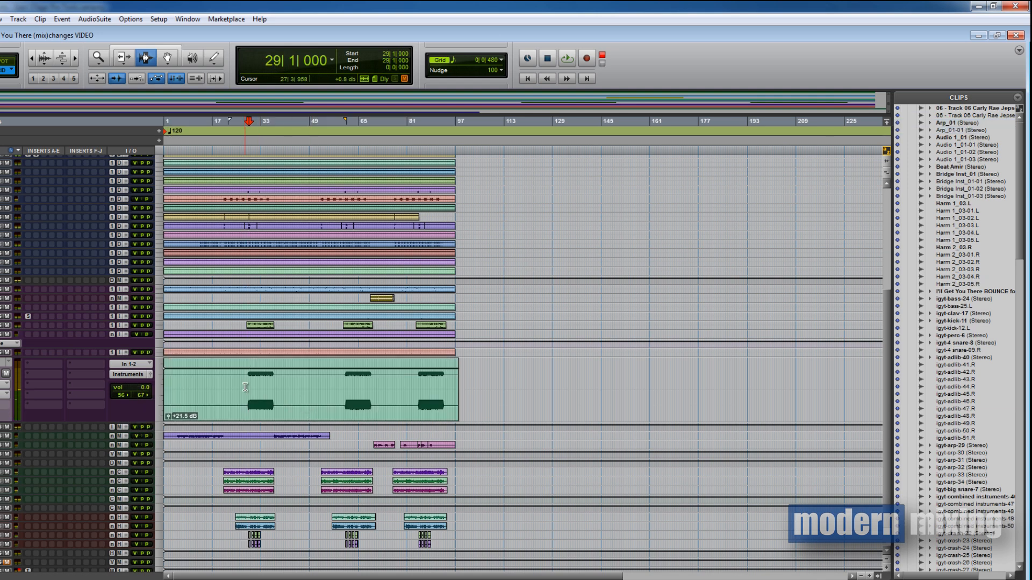
{"action": "left_click_drag", "start_coordinate": [245, 388], "coordinate": [66, 382]}
{"action": "left_click_drag", "start_coordinate": [280, 391], "coordinate": [374, 390]}
{"action": "key", "text": "Delete"}
{"action": "key", "text": "Delete"}
{"action": "key", "text": "Delete"}
{"action": "left_click_drag", "start_coordinate": [474, 387], "coordinate": [450, 385]}
{"action": "key", "text": "Delete"}
{"action": "scroll", "coordinate": [473, 398], "scroll_direction": "down", "scroll_amount": 1}
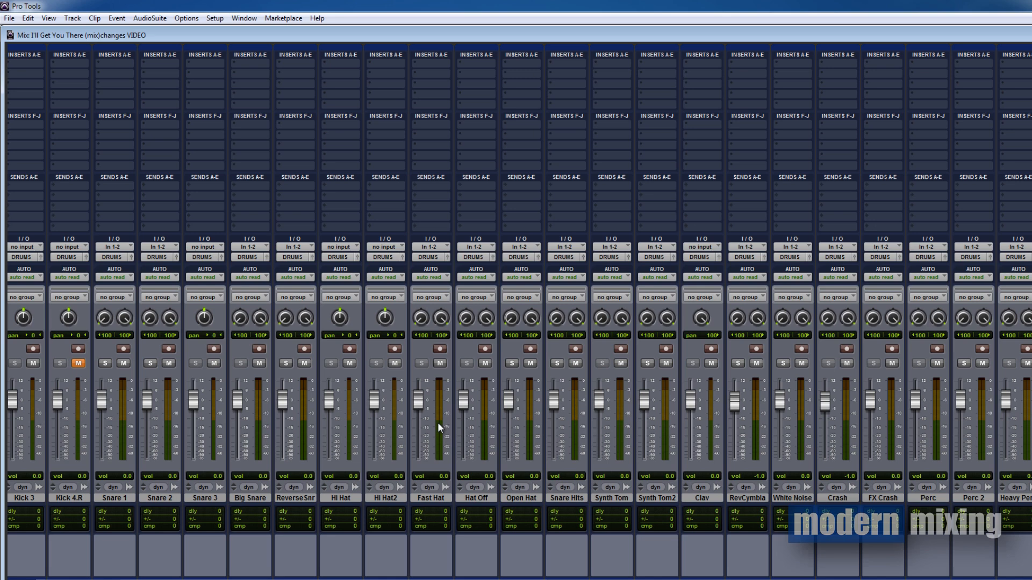
Insert the stereo multichannel Satson Channel plug-in in the first insert slot of the Snare 2 track
{"action": "scroll", "coordinate": [519, 311], "scroll_direction": "left", "scroll_amount": 3}
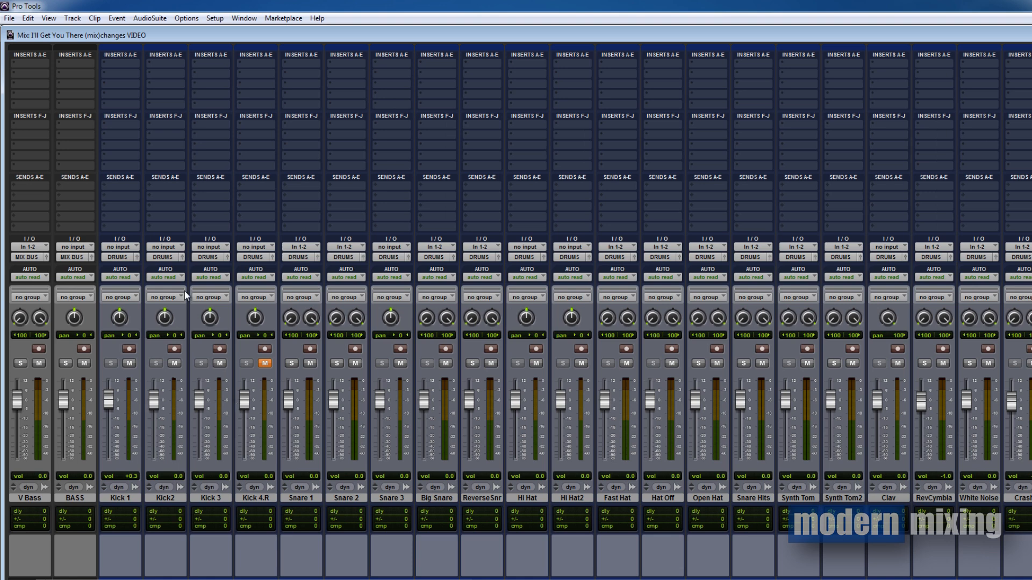
{"action": "key", "text": "space"}
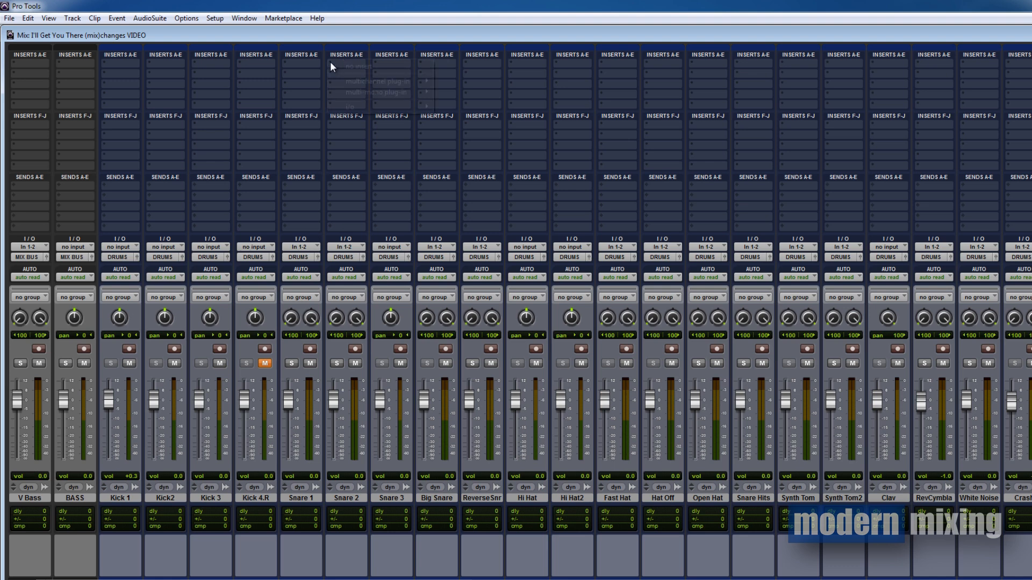
{"action": "left_click", "coordinate": [330, 61]}
{"action": "mouse_move", "coordinate": [376, 82]}
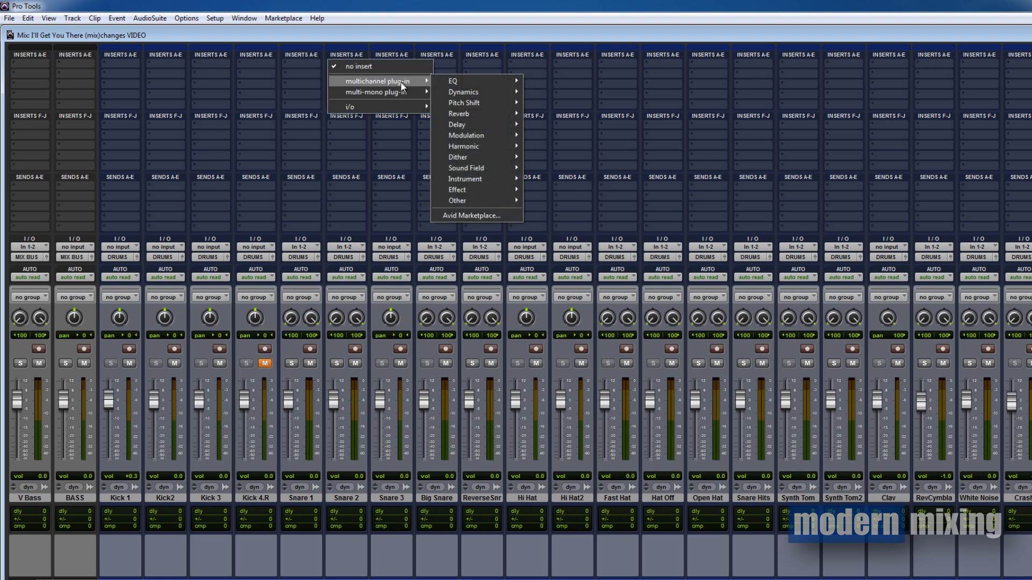
{"action": "mouse_move", "coordinate": [488, 159]}
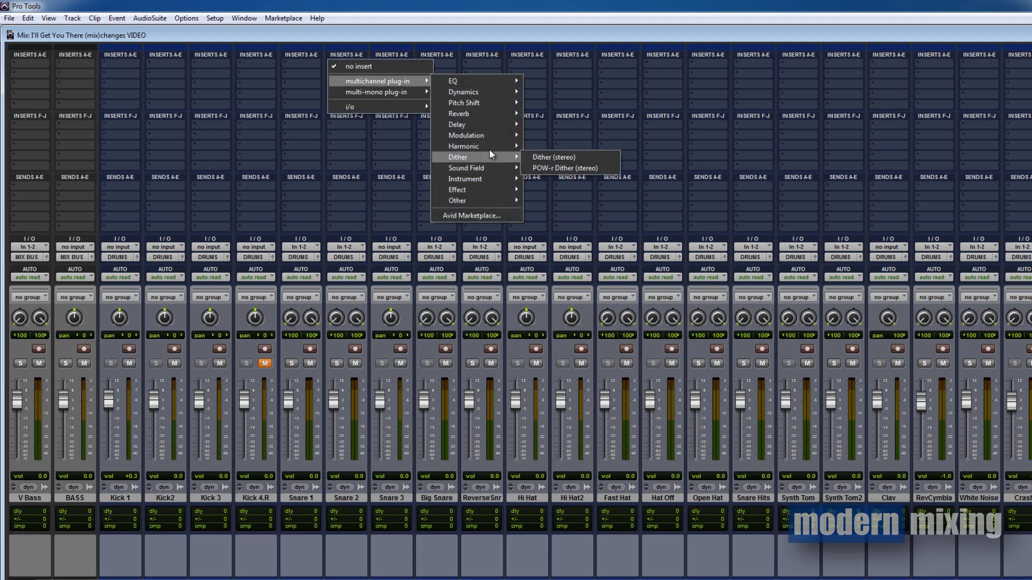
{"action": "mouse_move", "coordinate": [507, 191]}
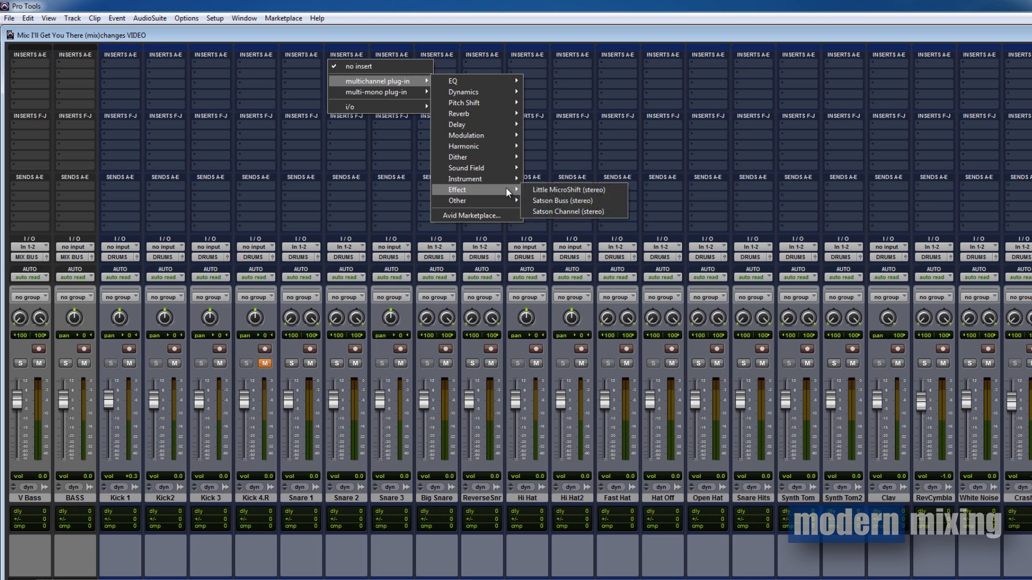
{"action": "left_click", "coordinate": [575, 211]}
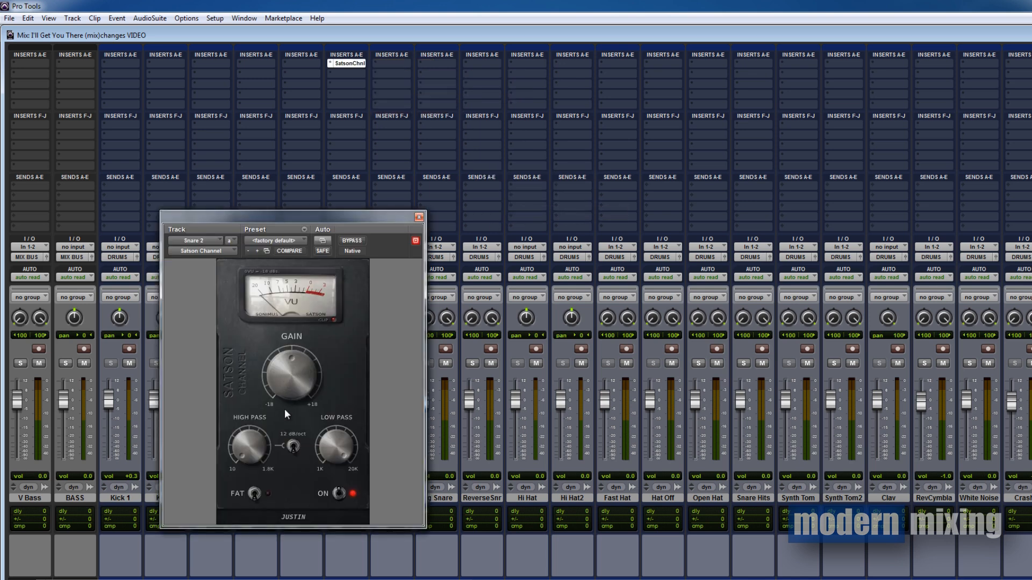
Play the session, lower the Satson Channel gain on Snare 2 slightly below its default, and close the plug-in window
{"action": "key", "text": "space"}
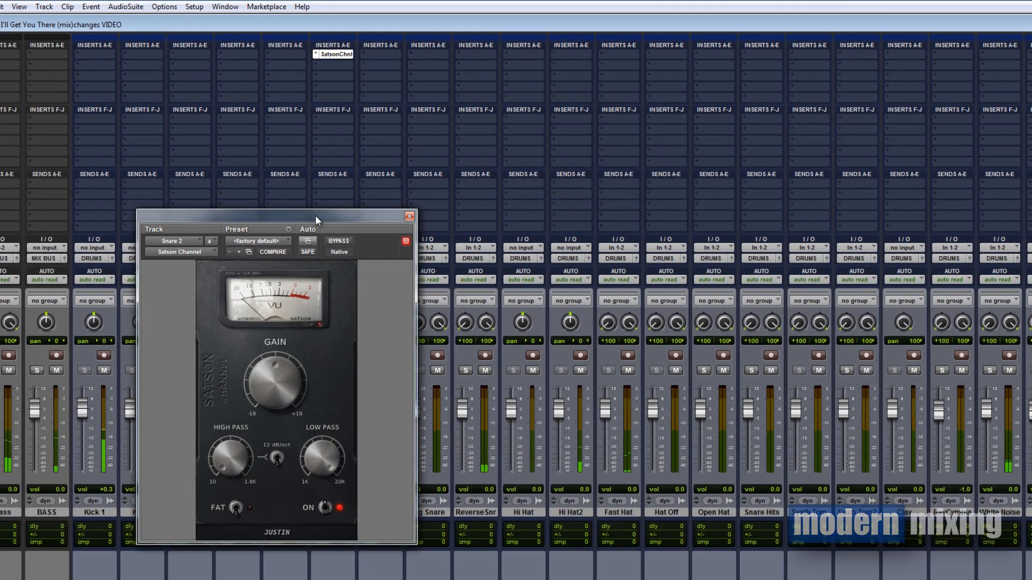
{"action": "left_click_drag", "start_coordinate": [354, 212], "coordinate": [563, 186]}
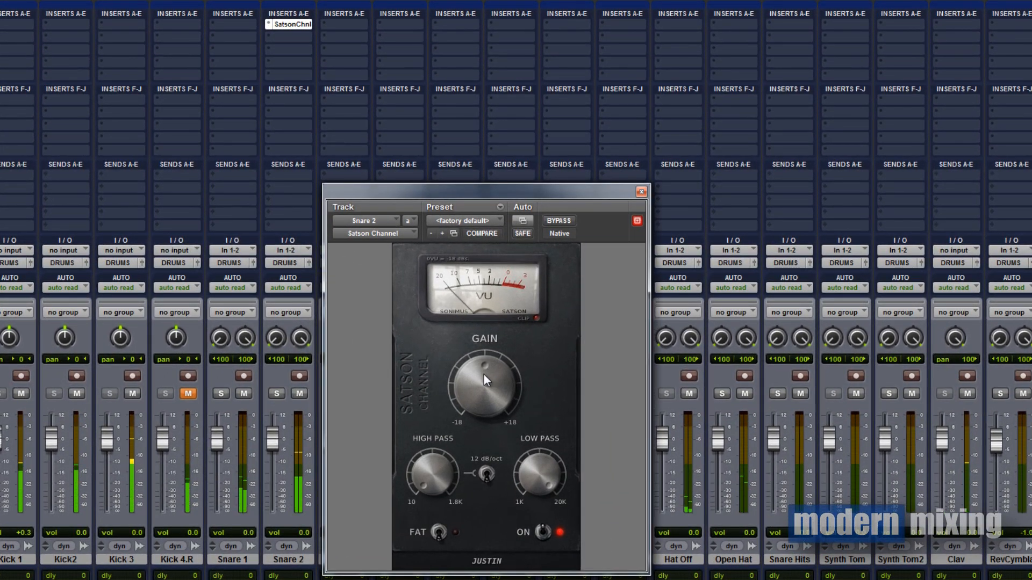
{"action": "left_click_drag", "start_coordinate": [484, 375], "coordinate": [484, 384]}
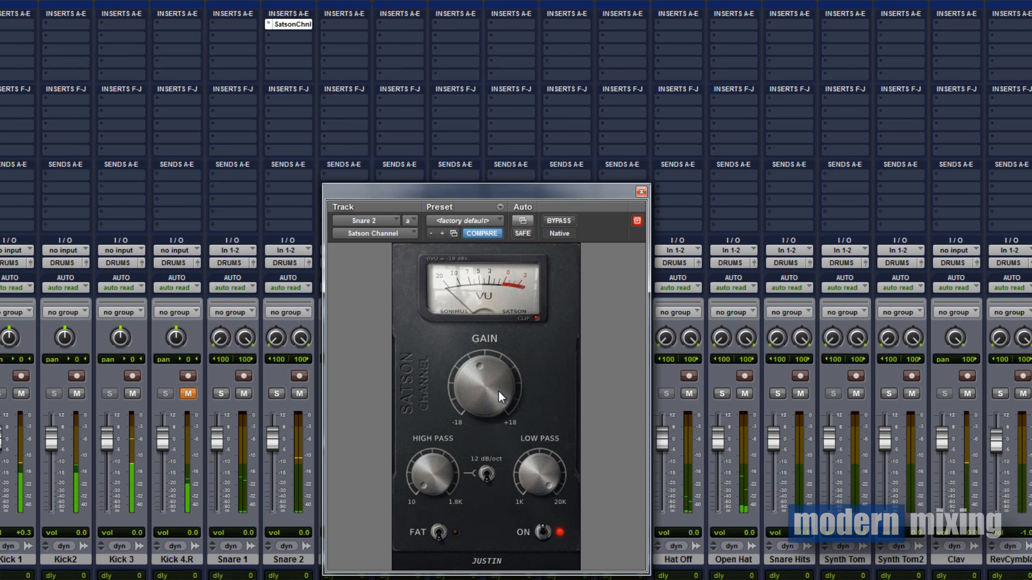
{"action": "left_click_drag", "start_coordinate": [498, 390], "coordinate": [498, 392]}
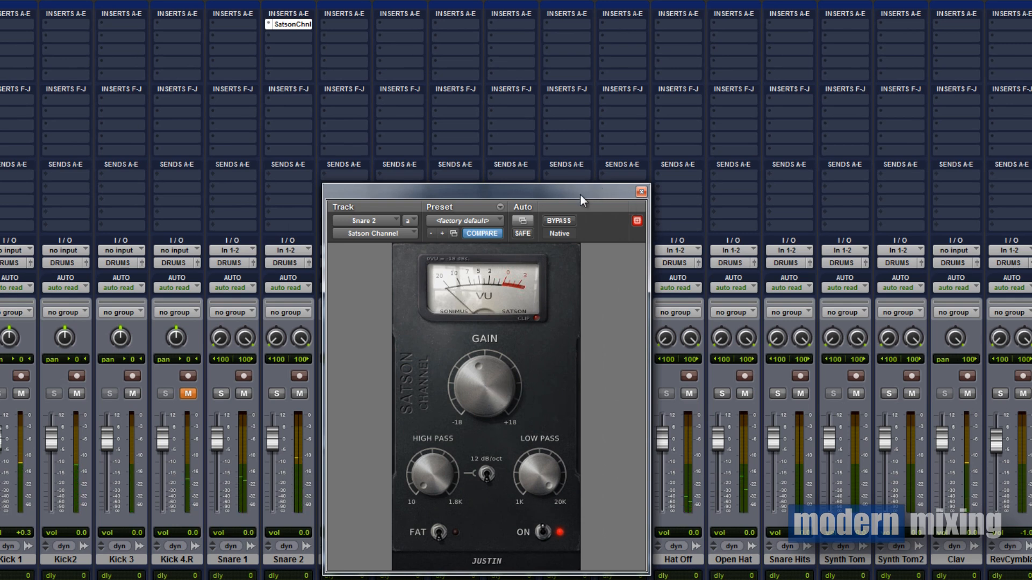
{"action": "left_click_drag", "start_coordinate": [580, 194], "coordinate": [682, 121]}
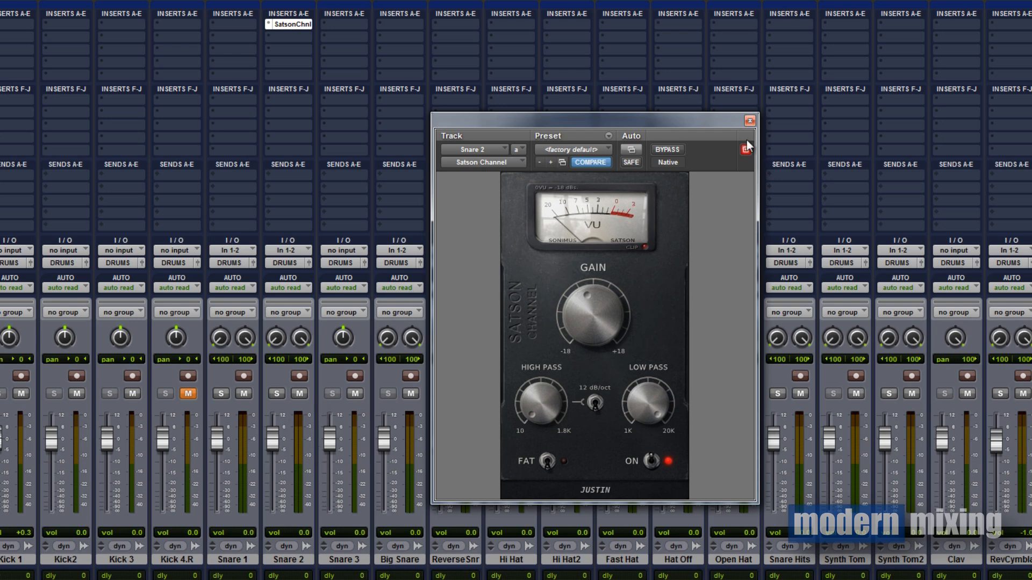
{"action": "left_click", "coordinate": [750, 121]}
Insert the stereo Satson Channel plug-in on the Hat Off track and turn its gain up to the +18 maximum
{"action": "scroll", "coordinate": [516, 290], "scroll_direction": "right", "scroll_amount": 2}
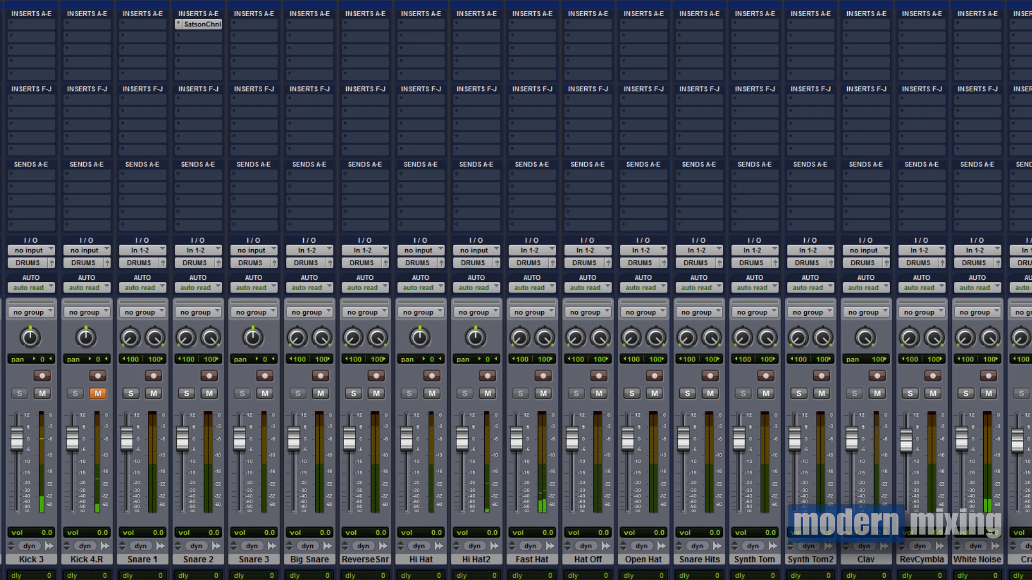
{"action": "scroll", "coordinate": [516, 290], "scroll_direction": "right", "scroll_amount": 3}
{"action": "scroll", "coordinate": [516, 290], "scroll_direction": "right", "scroll_amount": 3}
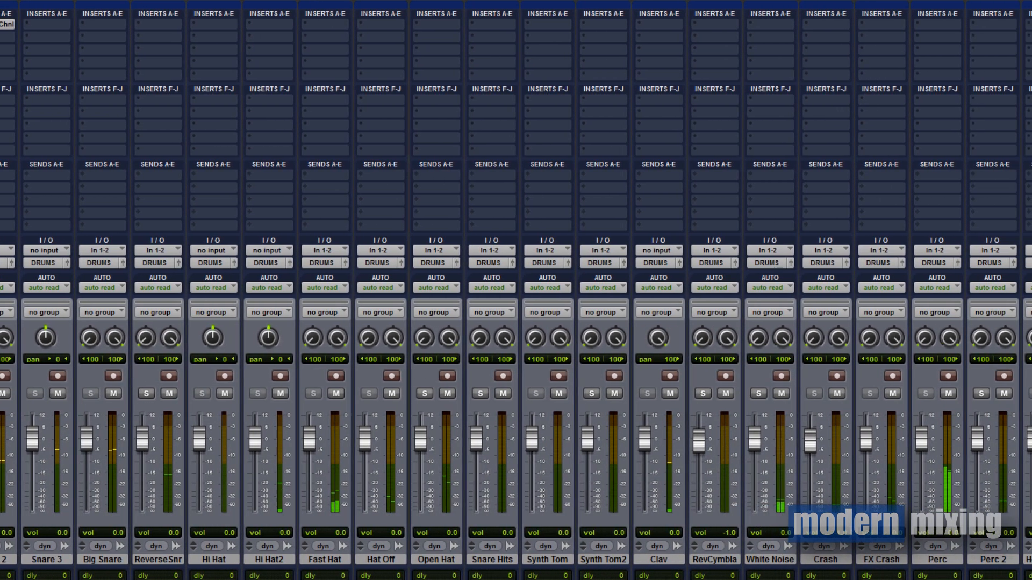
{"action": "scroll", "coordinate": [409, 213], "scroll_direction": "left", "scroll_amount": 3}
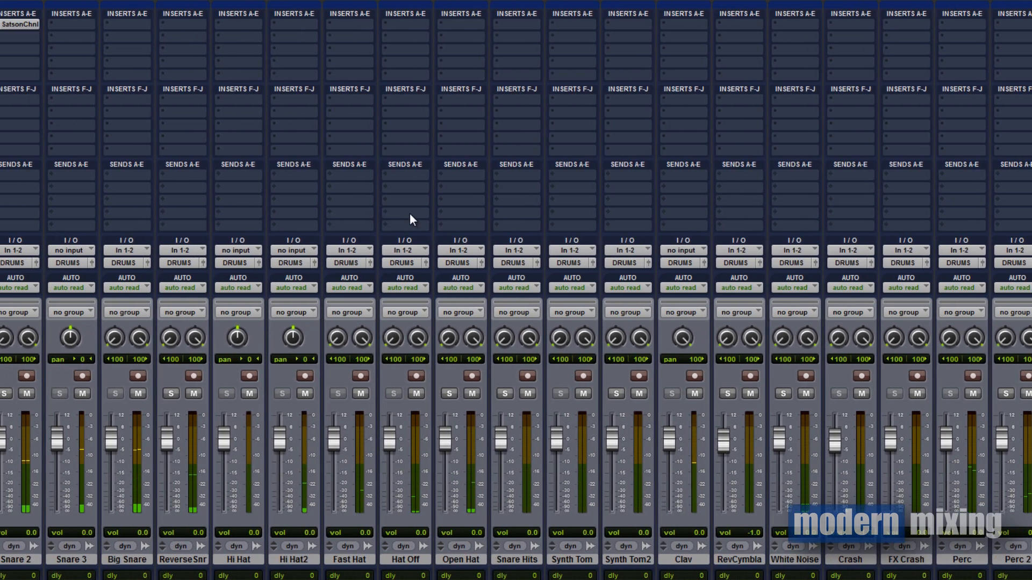
{"action": "left_click", "coordinate": [387, 25]}
{"action": "mouse_move", "coordinate": [457, 51]}
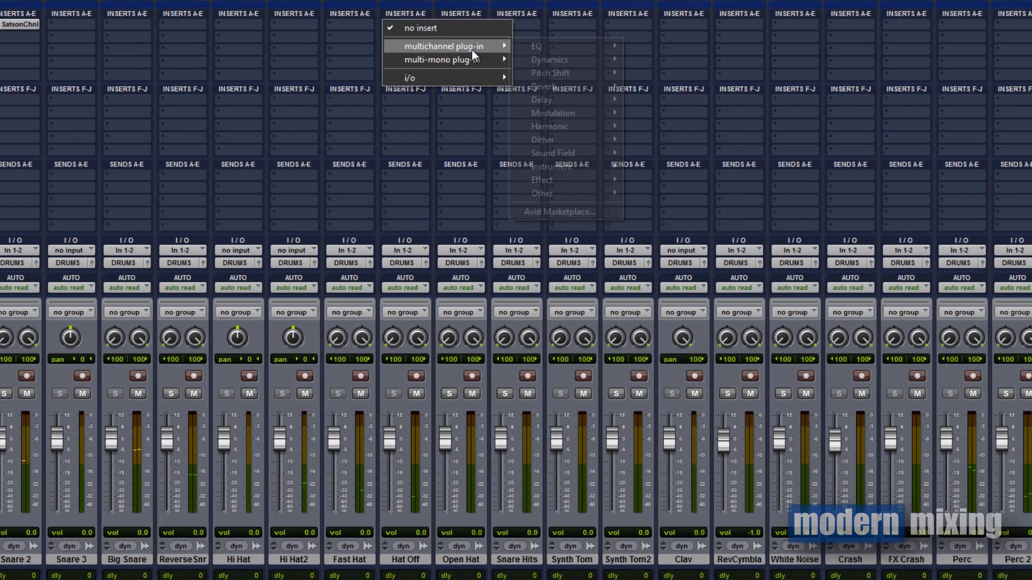
{"action": "mouse_move", "coordinate": [569, 193]}
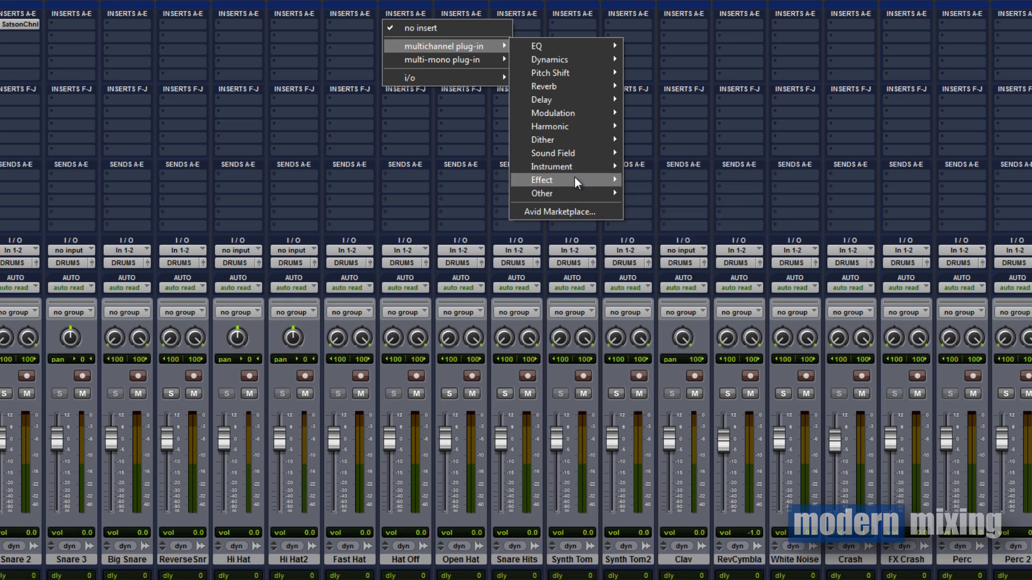
{"action": "mouse_move", "coordinate": [614, 180]}
{"action": "left_click", "coordinate": [695, 207]}
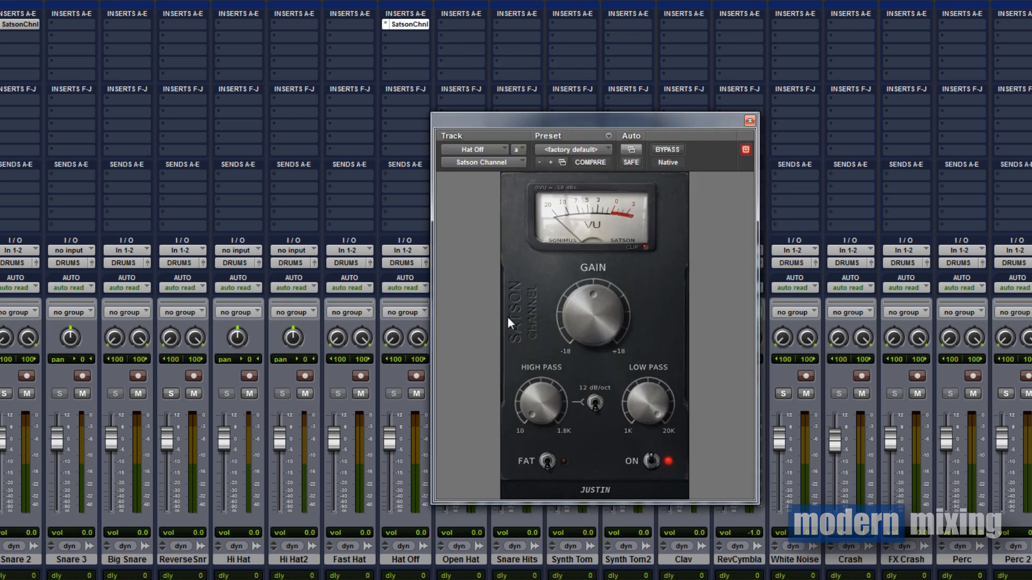
{"action": "left_click_drag", "start_coordinate": [593, 120], "coordinate": [786, 85]}
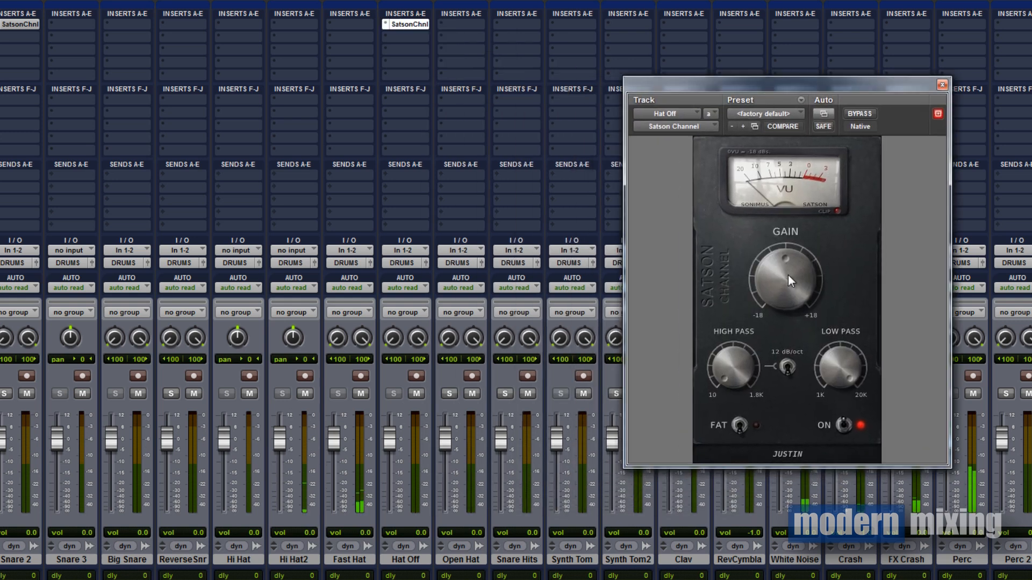
{"action": "left_click_drag", "start_coordinate": [785, 273], "coordinate": [777, 134]}
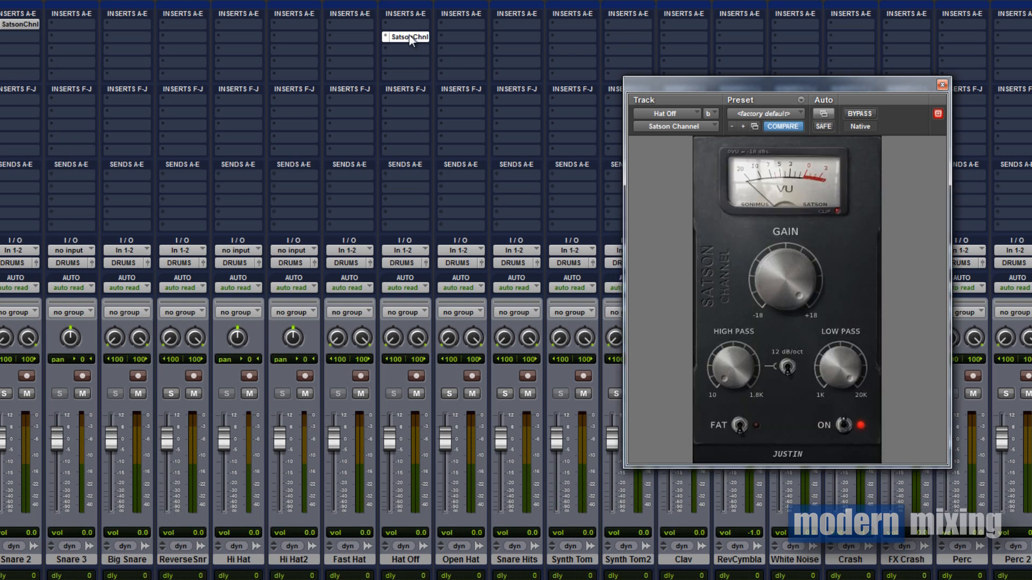
Insert the multi-mono Trim plug-in ahead of Satson Channel on the Hat Off track and set its gain to +2.5 dB
{"action": "left_click", "coordinate": [387, 25]}
{"action": "mouse_move", "coordinate": [450, 56]}
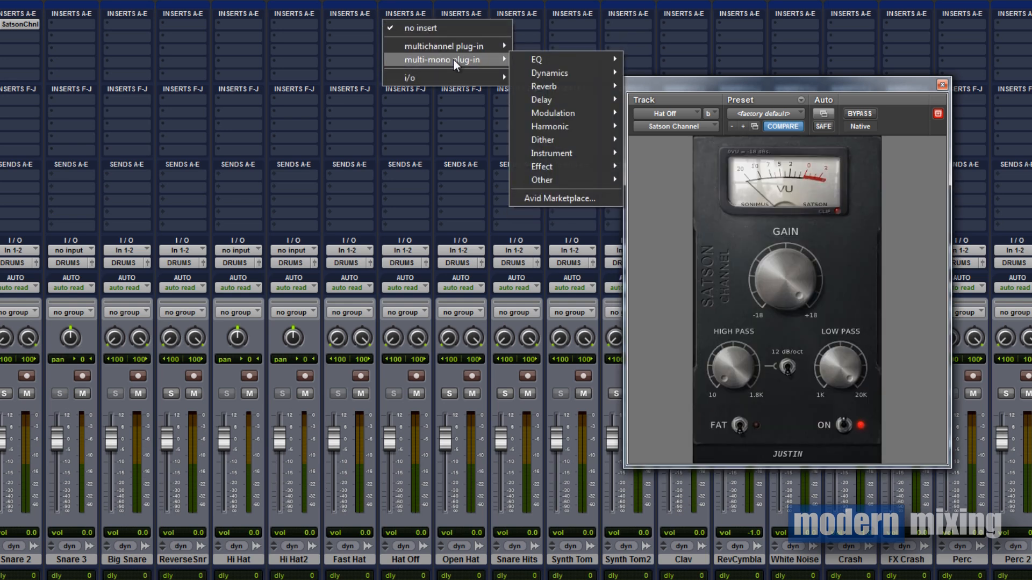
{"action": "mouse_move", "coordinate": [579, 184]}
{"action": "left_click", "coordinate": [681, 198]}
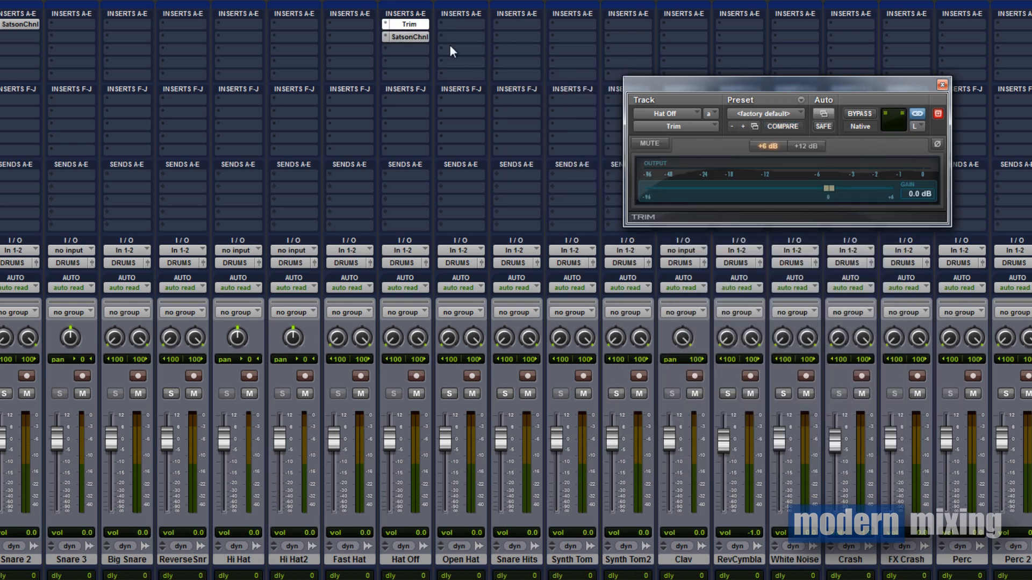
{"action": "left_click_drag", "start_coordinate": [829, 188], "coordinate": [840, 191]}
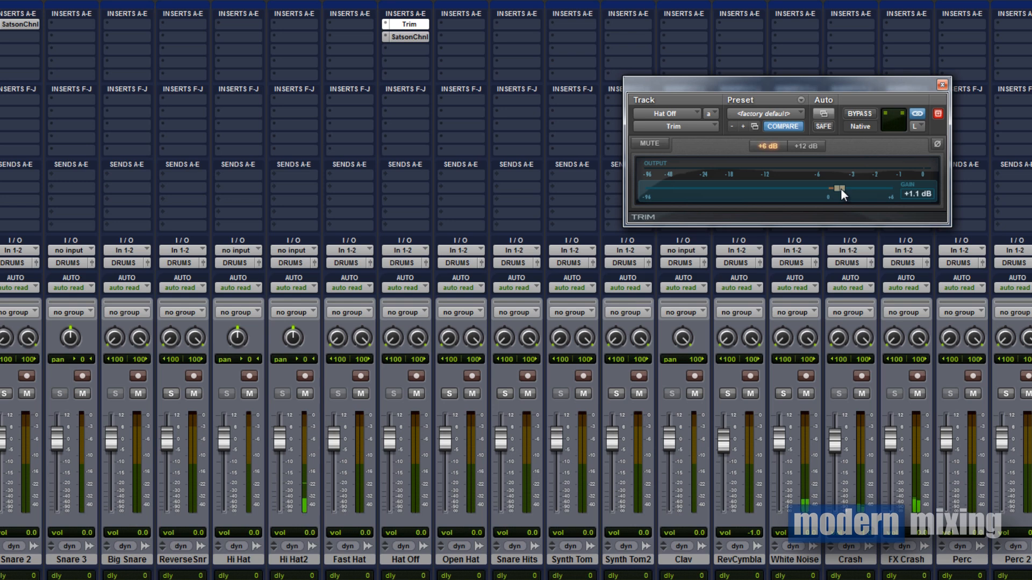
{"action": "left_click_drag", "start_coordinate": [840, 189], "coordinate": [849, 190]}
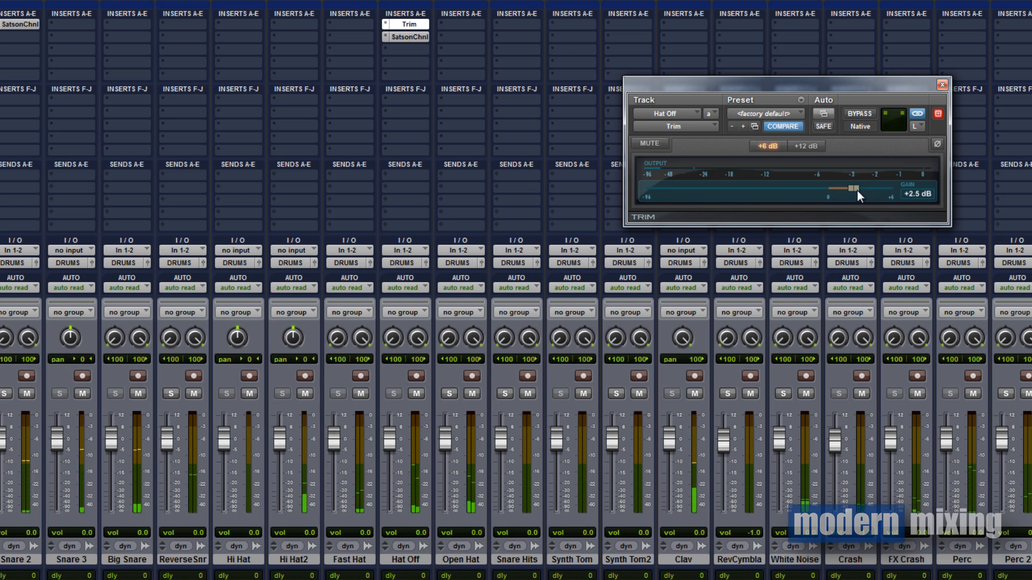
{"action": "left_click", "coordinate": [942, 85]}
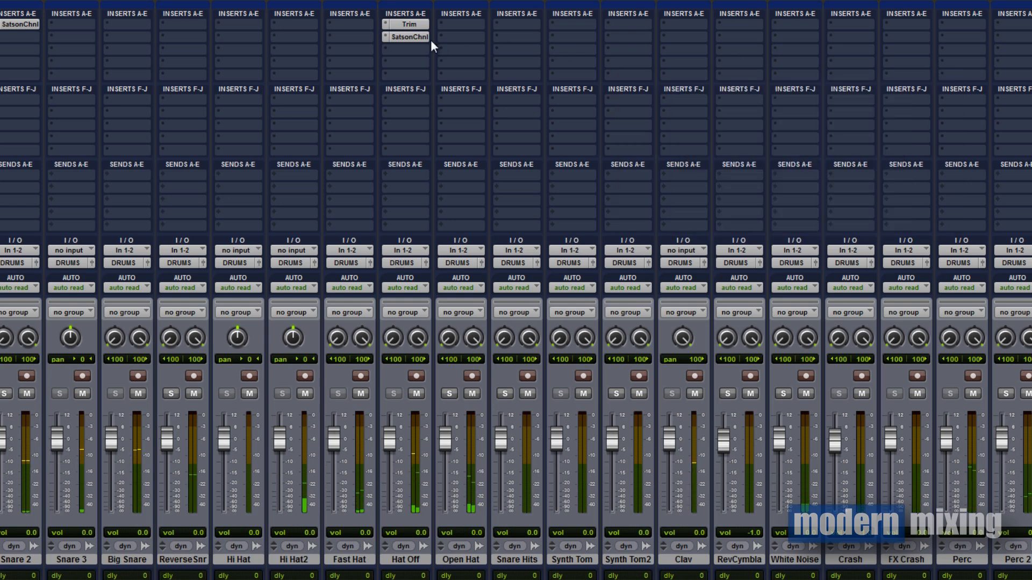
Reopen Satson Channel on the Hat Off track to check its gain and VU meter, and close it
{"action": "left_click", "coordinate": [410, 36]}
{"action": "left_click_drag", "start_coordinate": [788, 286], "coordinate": [791, 308]}
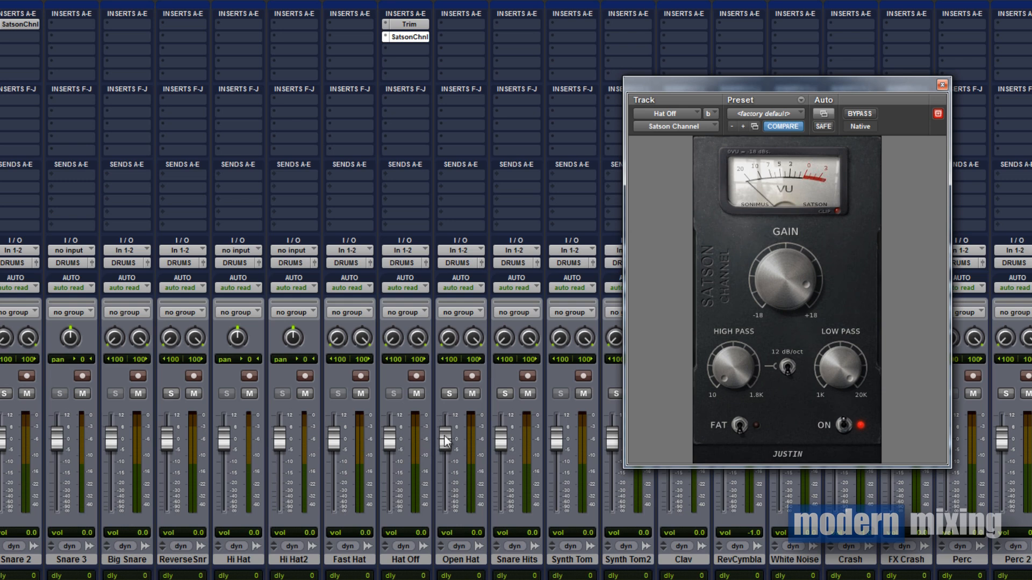
{"action": "left_click", "coordinate": [943, 85]}
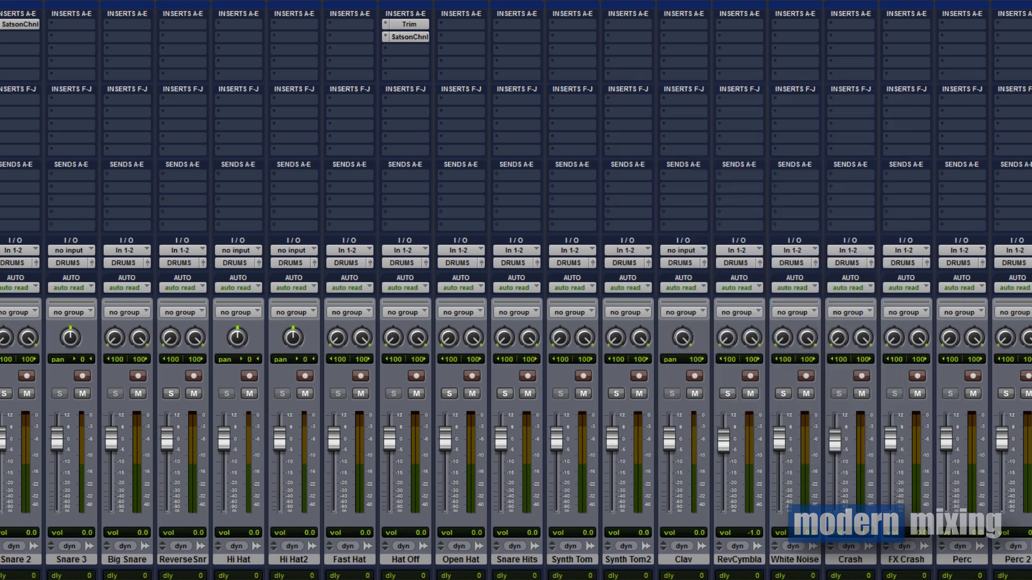
Insert the multichannel Satson Channel (stereo) plug-in in the first insert slot of the Main Synth track
{"action": "scroll", "coordinate": [516, 290], "scroll_direction": "right", "scroll_amount": 12}
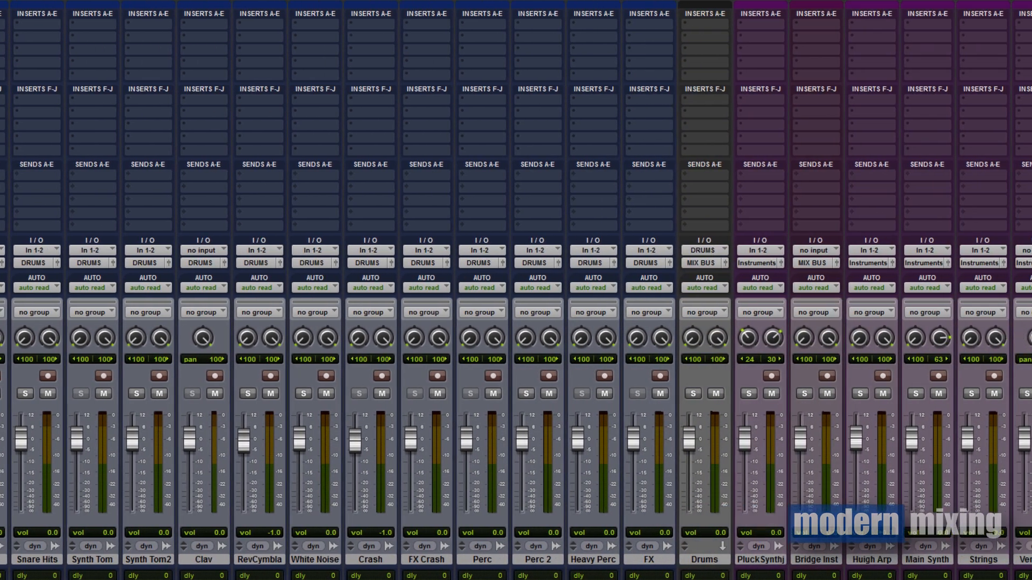
{"action": "scroll", "coordinate": [516, 291], "scroll_direction": "right", "scroll_amount": 1}
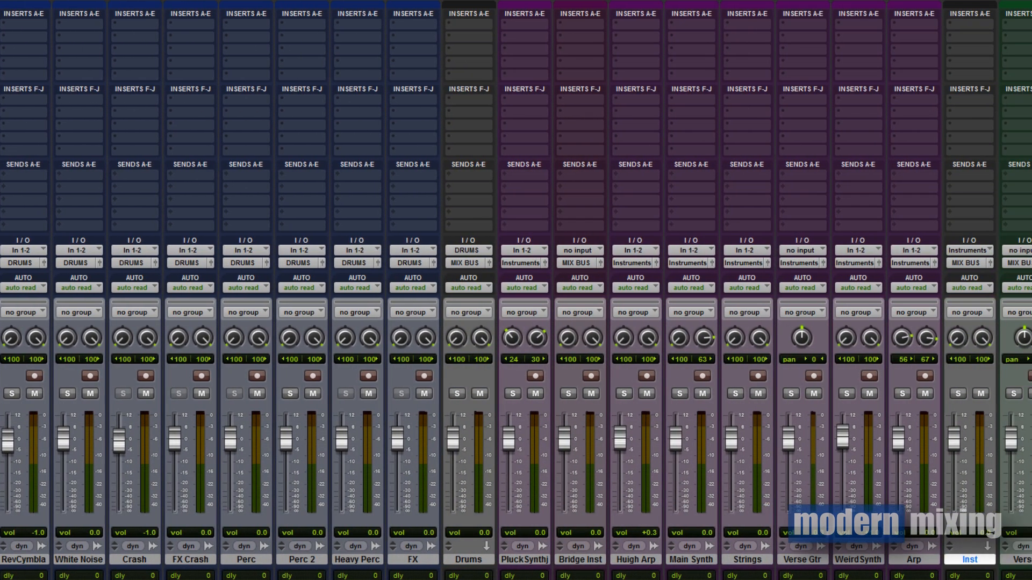
{"action": "left_click", "coordinate": [694, 22]}
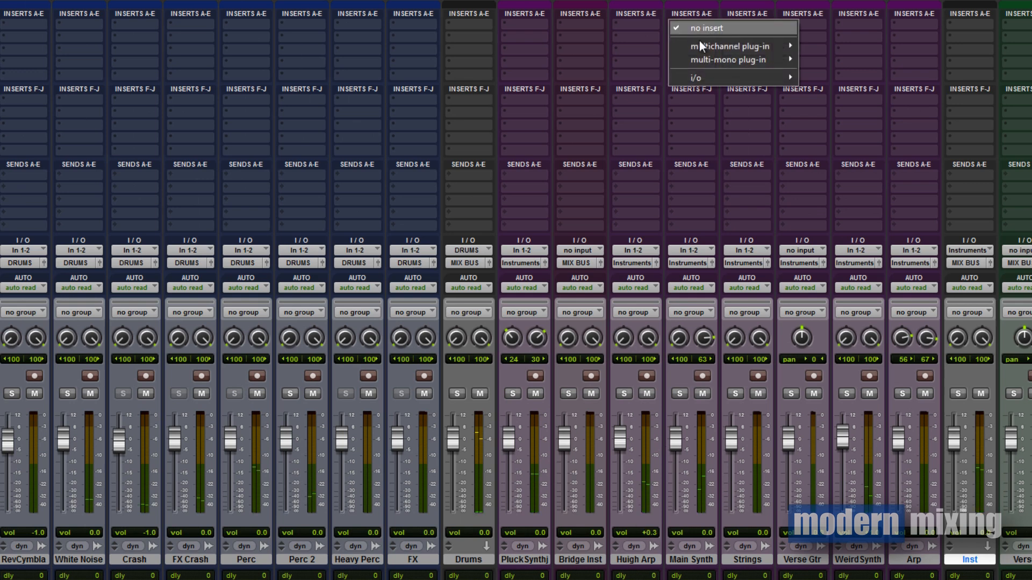
{"action": "mouse_move", "coordinate": [753, 46]}
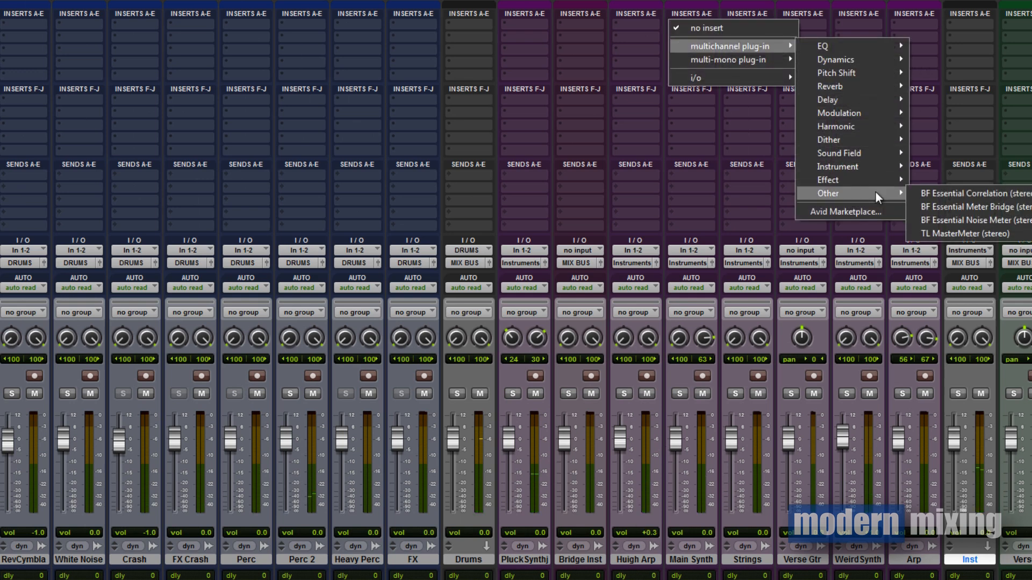
{"action": "mouse_move", "coordinate": [859, 182]}
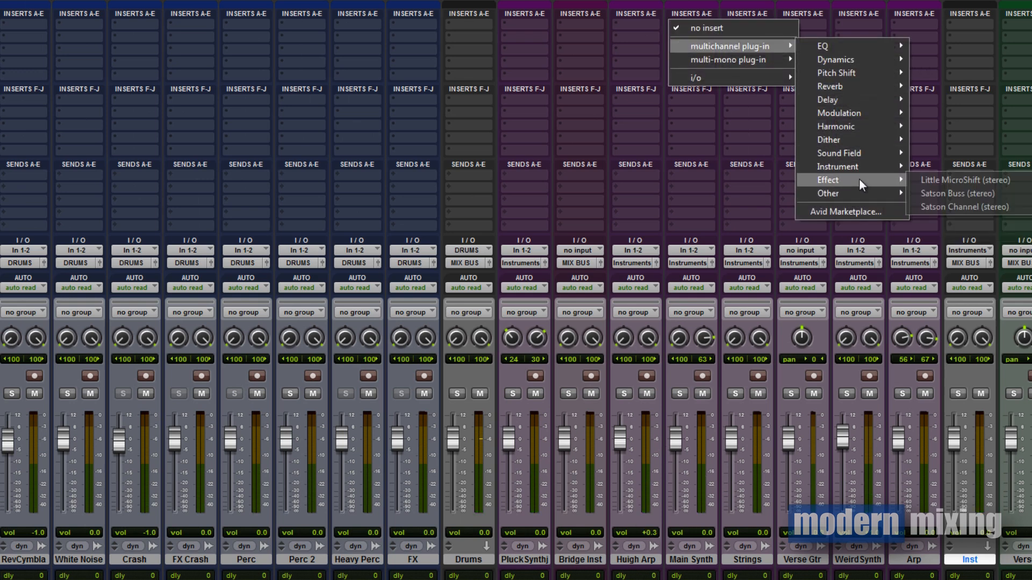
{"action": "left_click", "coordinate": [980, 206]}
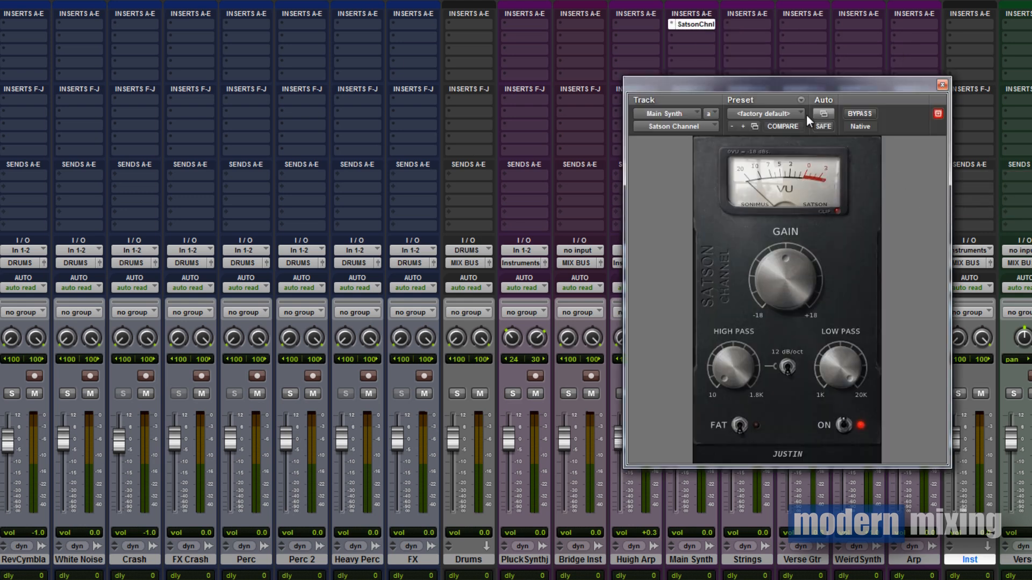
Raise the Satson Channel gain on Main Synth, lower the track's fader to -7.0 dB, and close the plug-in window
{"action": "left_click_drag", "start_coordinate": [806, 114], "coordinate": [474, 125]}
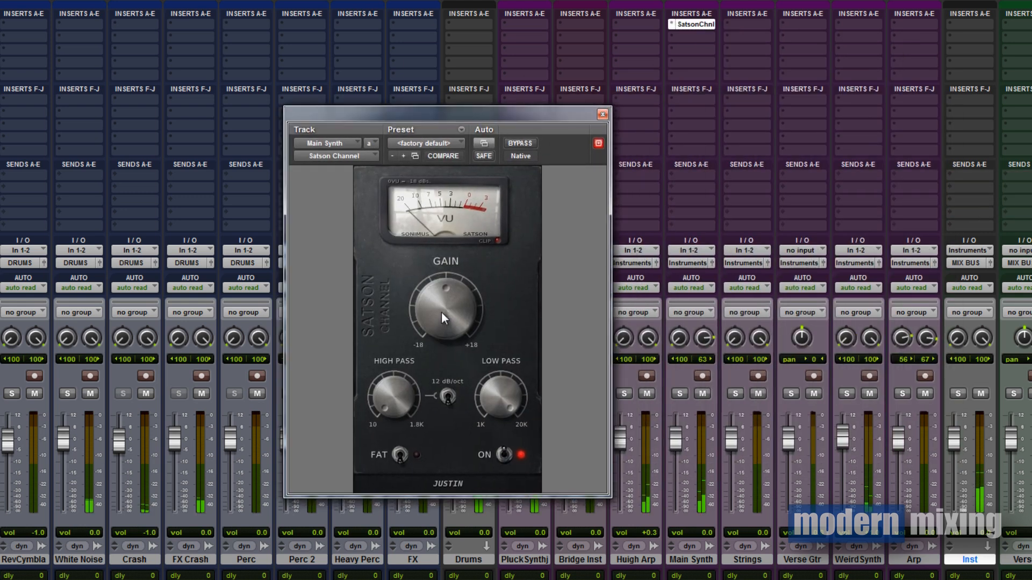
{"action": "left_click_drag", "start_coordinate": [441, 311], "coordinate": [448, 260]}
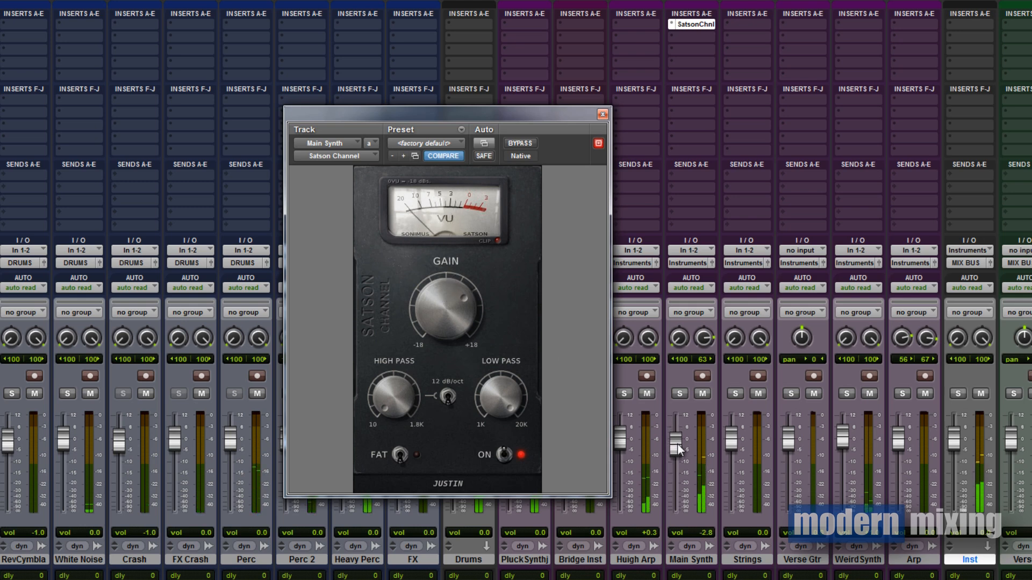
{"action": "left_click_drag", "start_coordinate": [677, 444], "coordinate": [680, 458]}
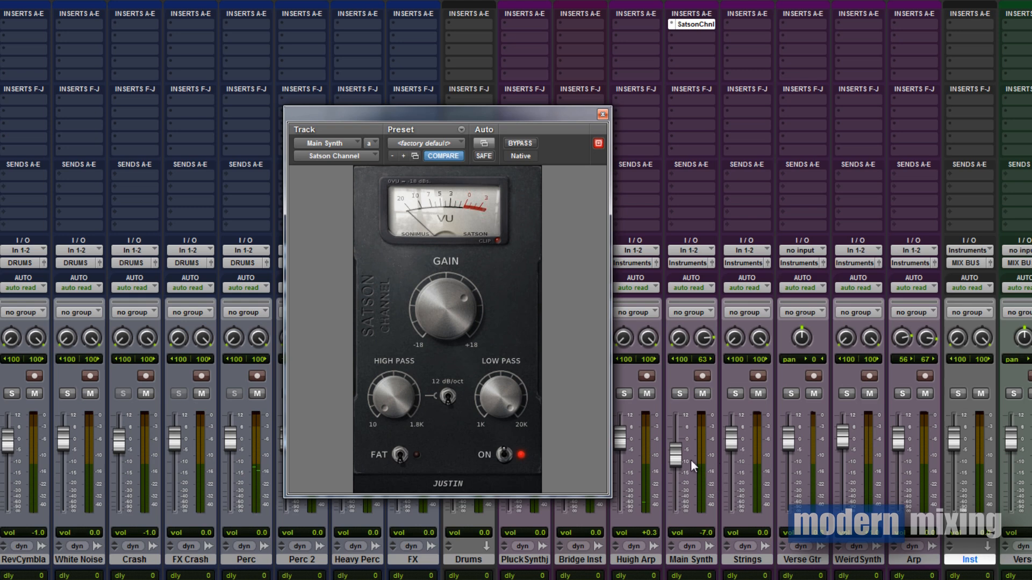
{"action": "left_click", "coordinate": [603, 114]}
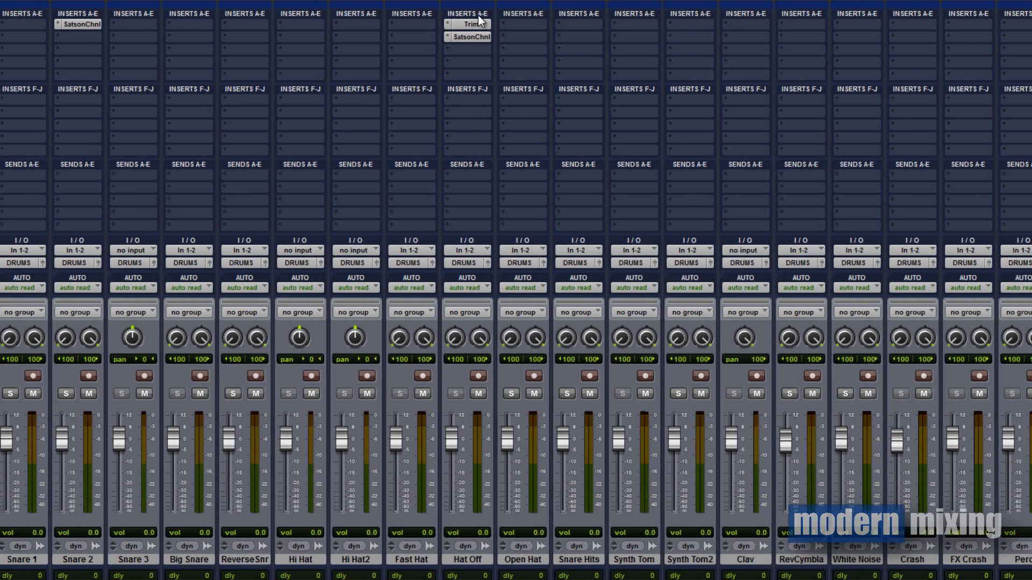
Check Satson Channel on the Hat Off track, switch its Trim plug-in to the +12 dB range, and adjust the Trim gain
{"action": "left_click", "coordinate": [470, 35]}
{"action": "left_click_drag", "start_coordinate": [450, 114], "coordinate": [709, 90]}
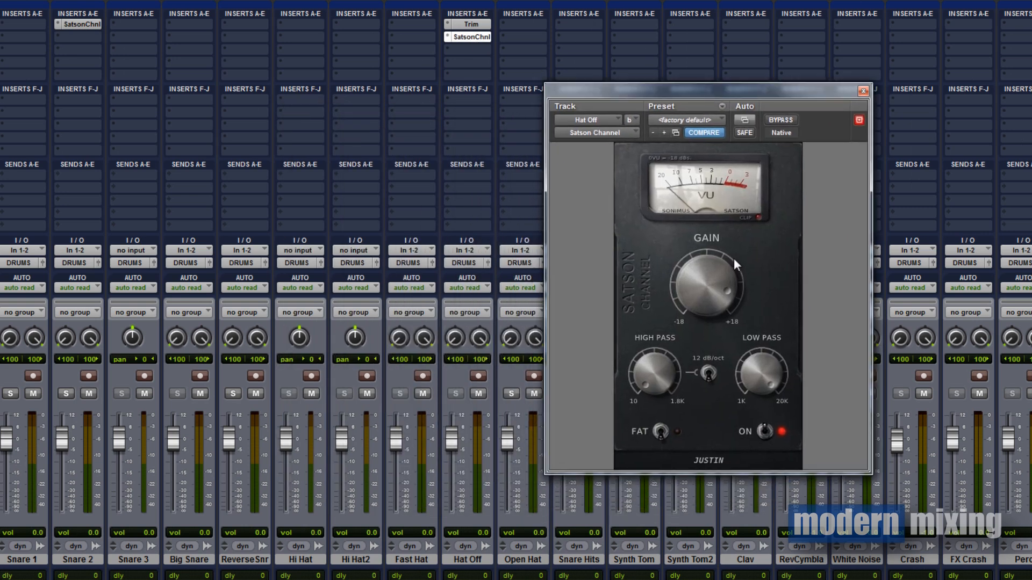
{"action": "left_click", "coordinate": [474, 24]}
{"action": "left_click", "coordinate": [727, 152]}
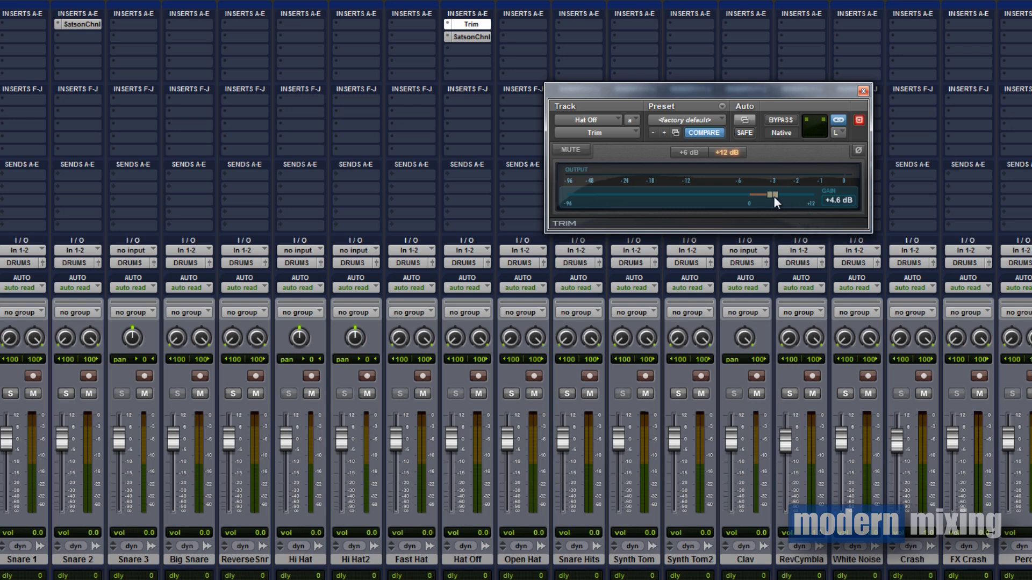
{"action": "left_click_drag", "start_coordinate": [774, 198], "coordinate": [855, 134]}
Reopen Satson Channel on the Hat Off track and turn its gain up close to the +18 maximum
{"action": "left_click", "coordinate": [472, 37]}
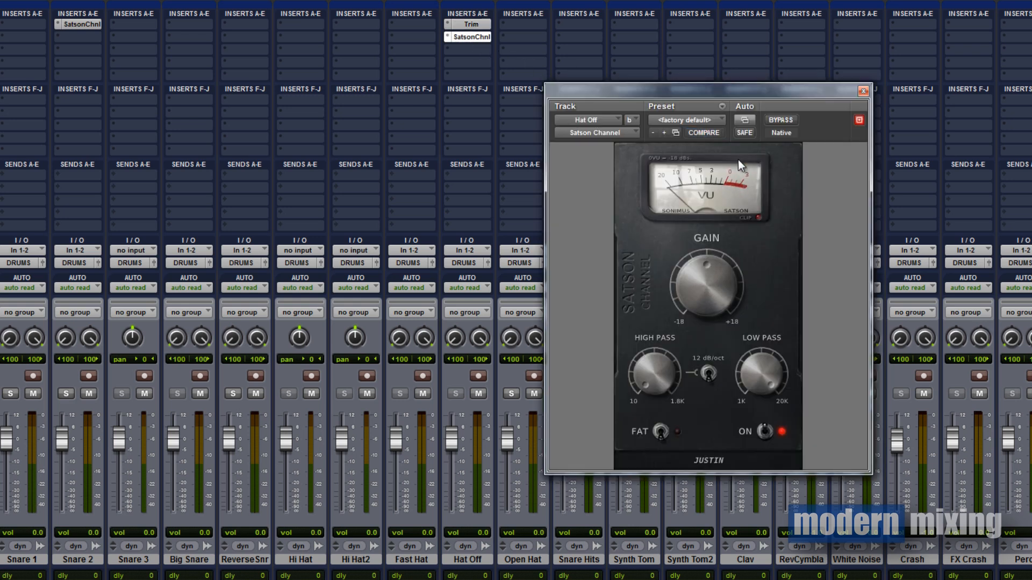
{"action": "left_click_drag", "start_coordinate": [716, 93], "coordinate": [766, 89]}
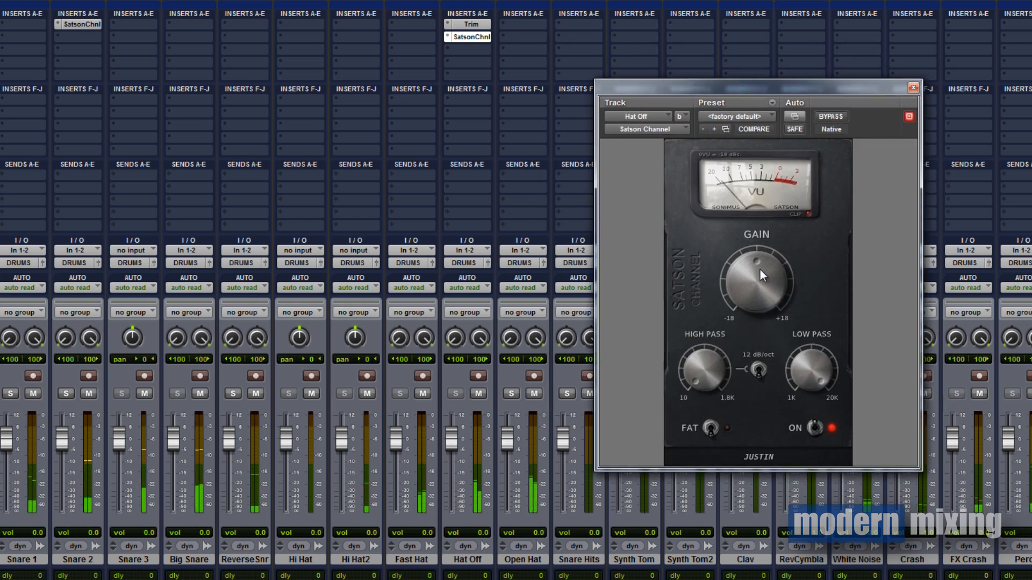
{"action": "left_click_drag", "start_coordinate": [760, 270], "coordinate": [756, 114]}
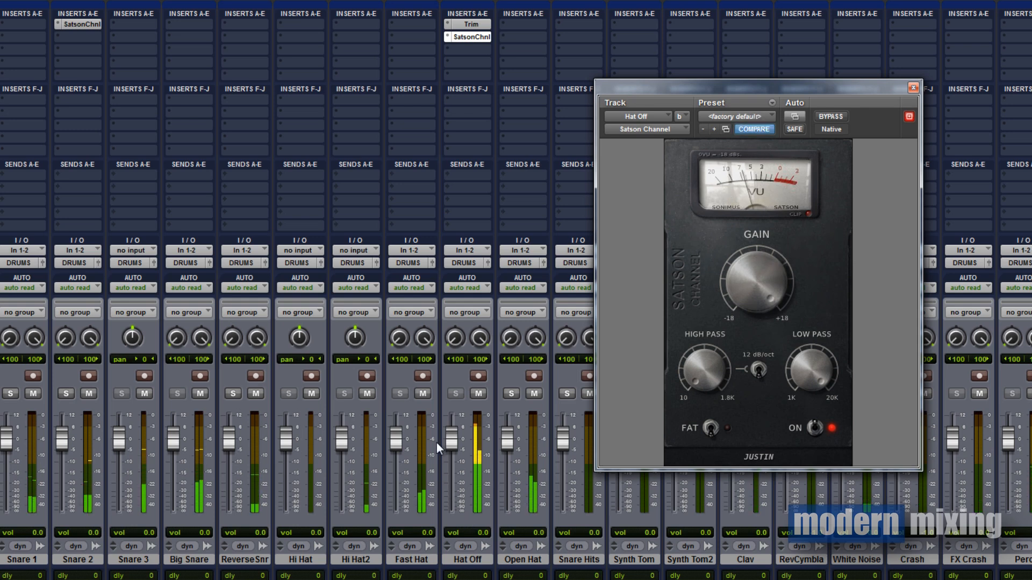
Lower the Hat Off track's fader to -16.1 dB and close its Satson Channel window
{"action": "left_click_drag", "start_coordinate": [451, 444], "coordinate": [455, 479]}
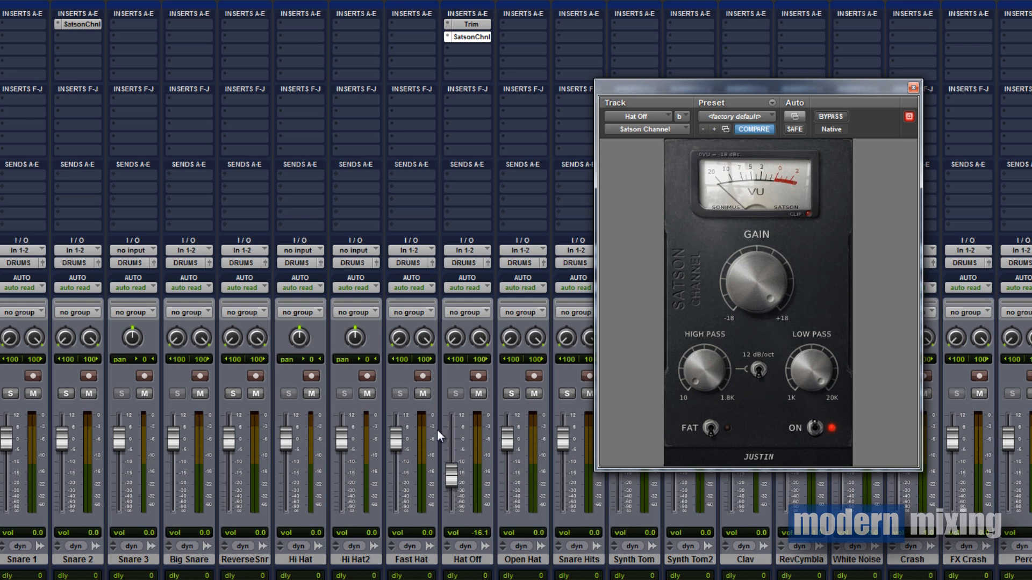
{"action": "left_click_drag", "start_coordinate": [770, 271], "coordinate": [762, 310]}
{"action": "left_click", "coordinate": [912, 89]}
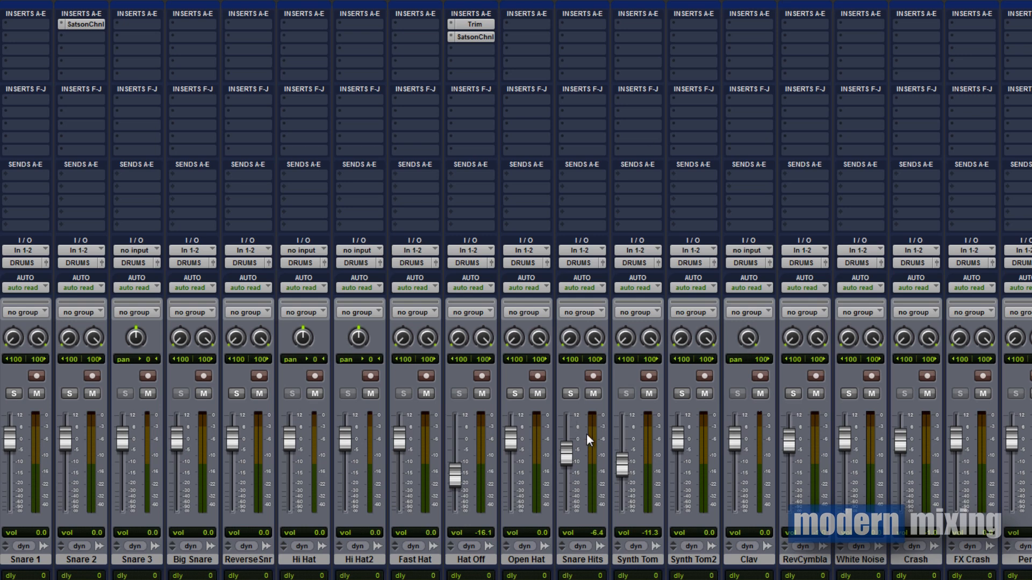
{"action": "scroll", "coordinate": [516, 290], "scroll_direction": "right", "scroll_amount": 15}
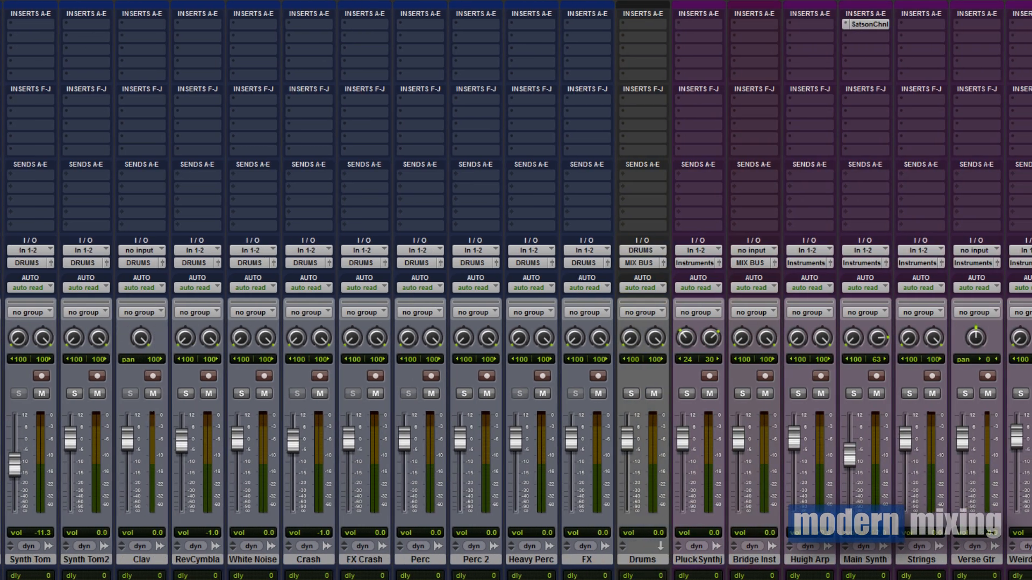